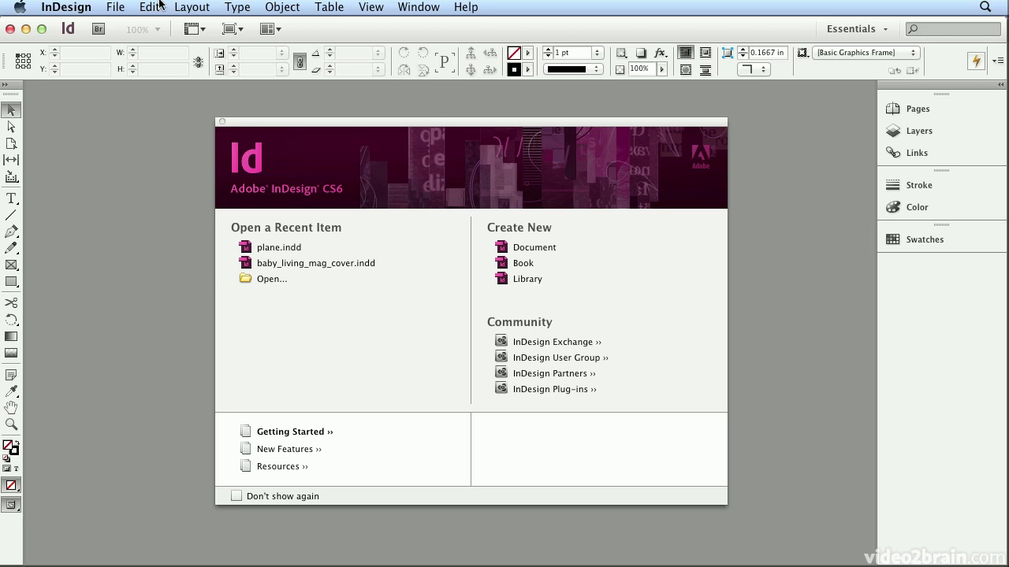
- Start a new print document and set its page size to 6 in wide by 4 in high
click(117, 7)
mouse_move(203, 27)
click(316, 31)
triple_click(394, 245)
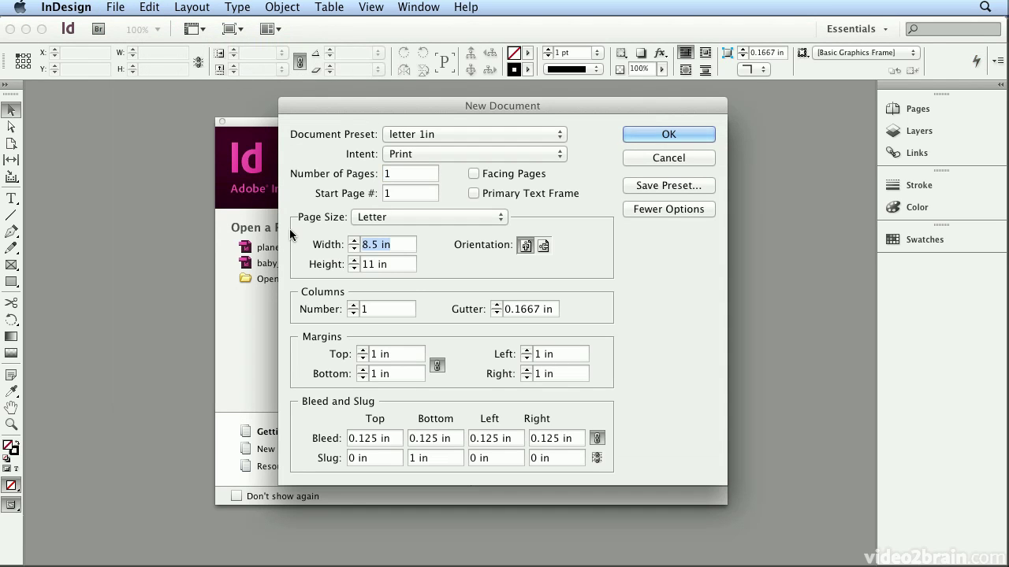
text(6)
key(Tab)
text(4)
key(Tab)
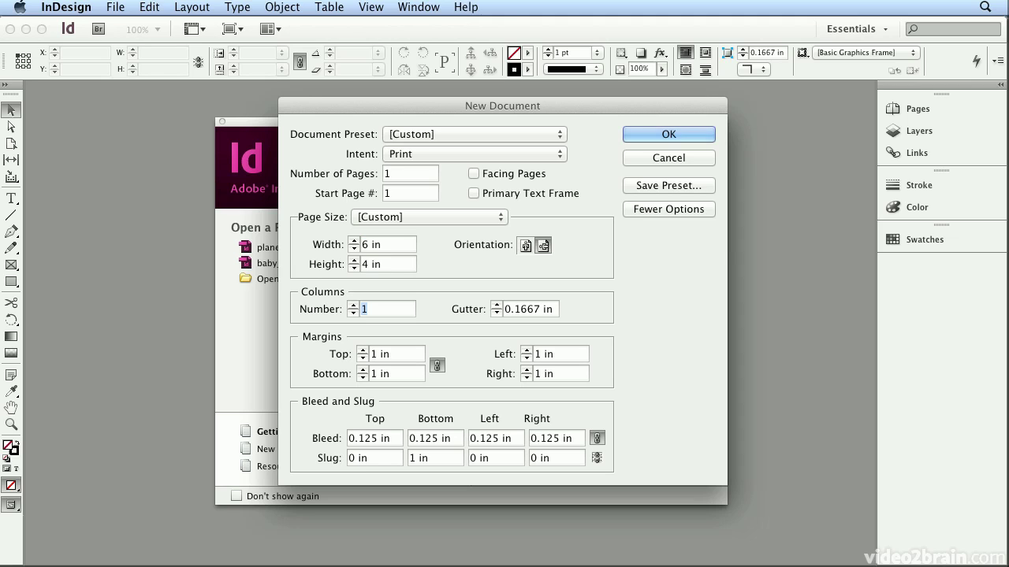
- Set all four margins to 0.25 in and create the document
double_click(385, 354)
key(super+a)
text(.25)
key(Tab)
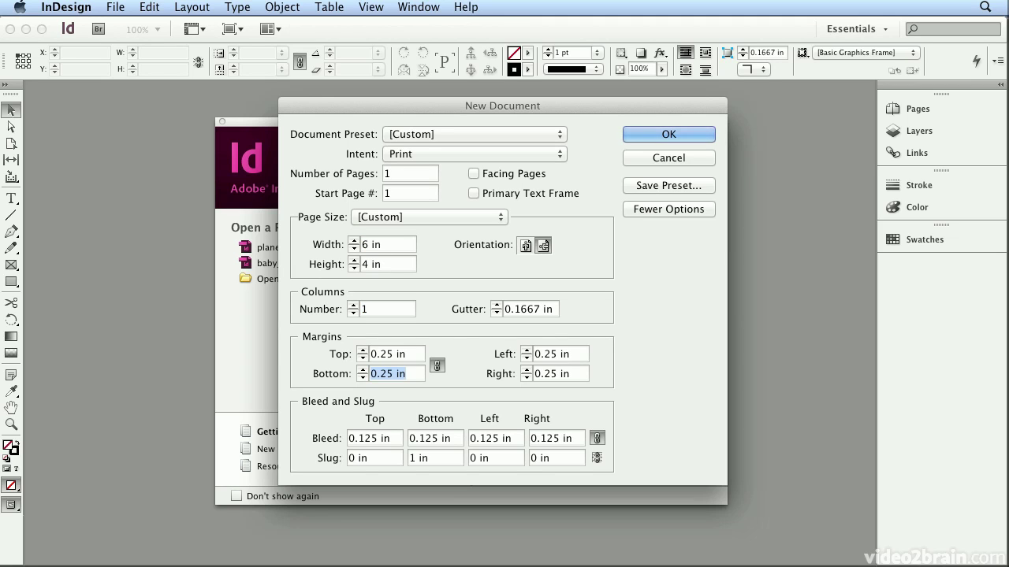
click(645, 132)
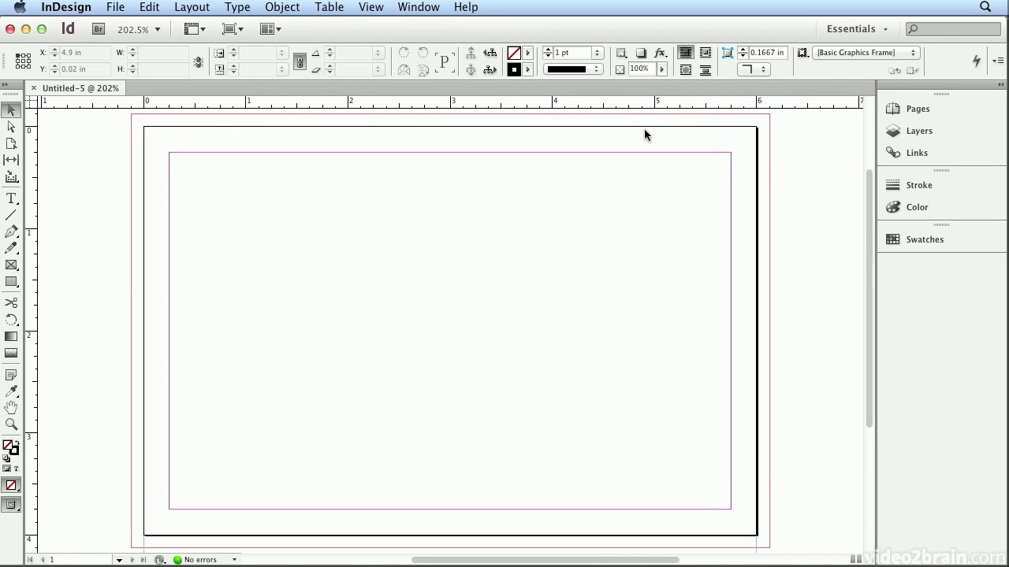
- Draw a text frame about 2.59 × 0.77 in at the upper-left margin corner and enter "Shades of Blue"
click(5, 200)
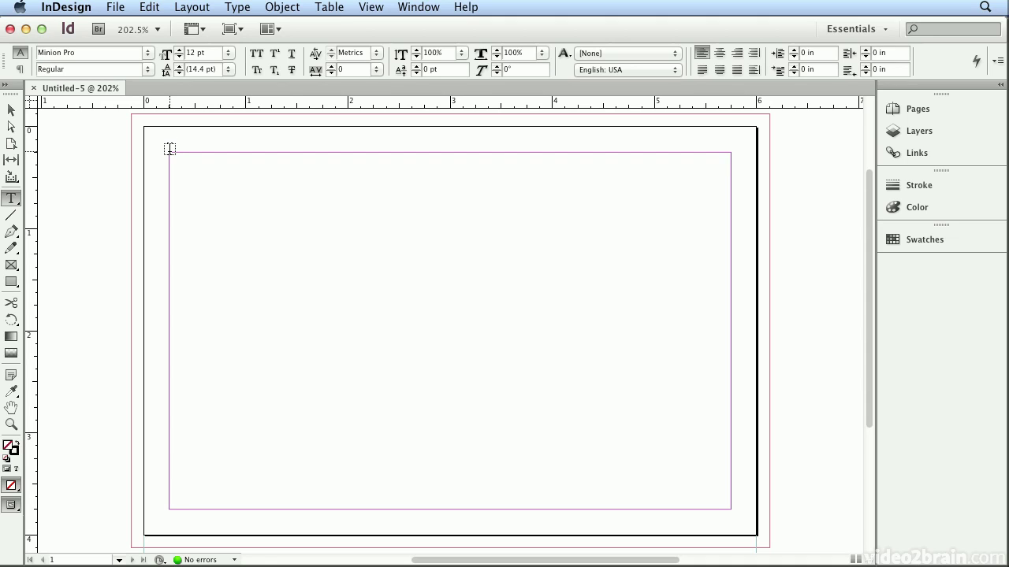
drag(170, 150, 433, 231)
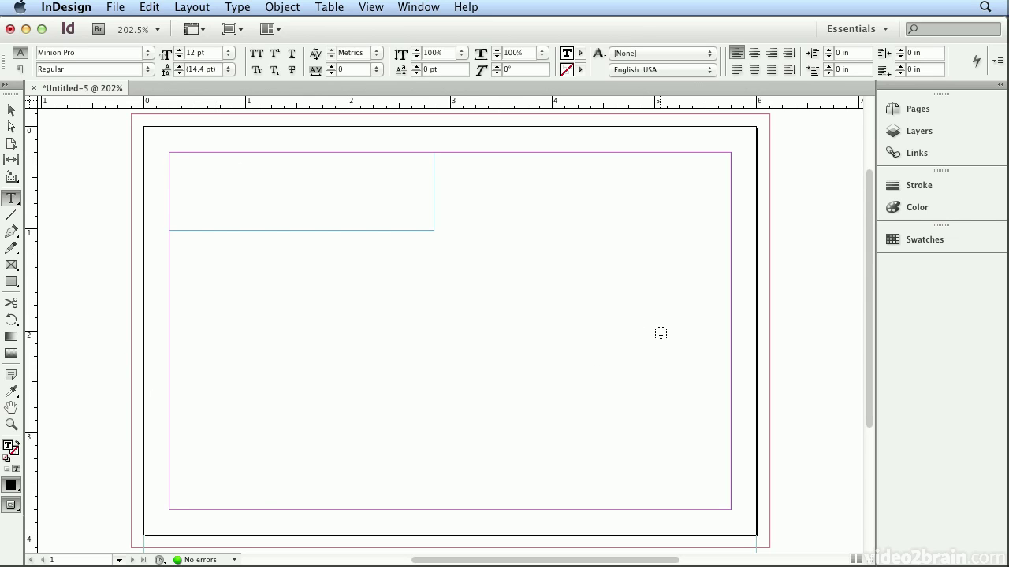
text(Shades of Blue)
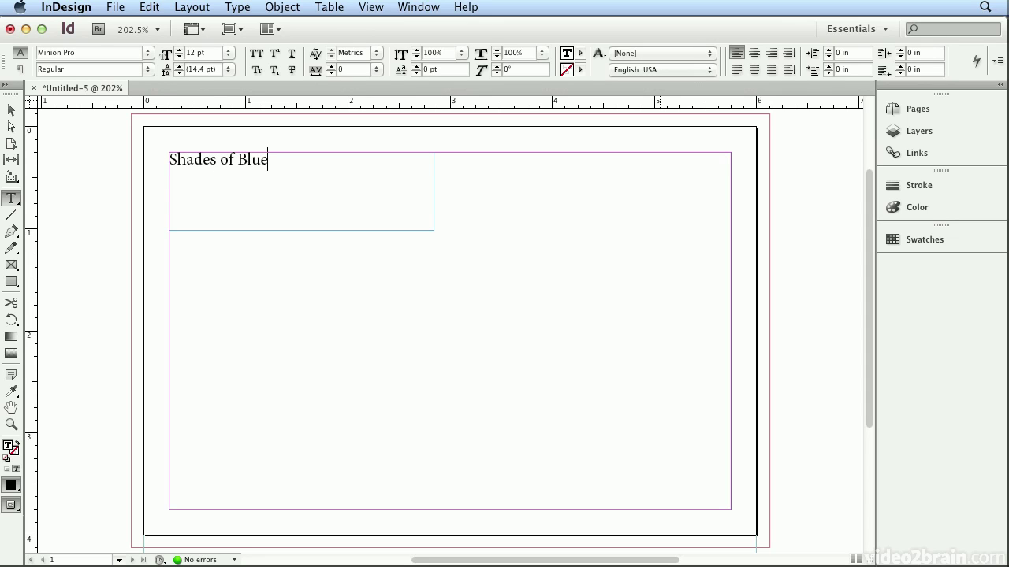
- Set the whole title in Bauhaus 93 with Optical kerning
key(super+a)
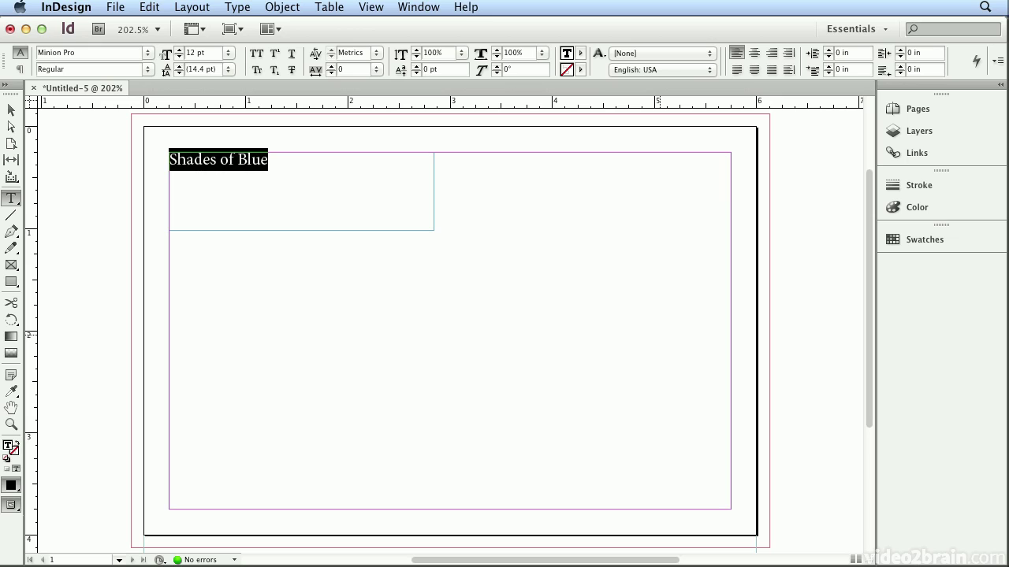
key(super+alt+shift+m)
text(Bauhaus 93)
key(Return)
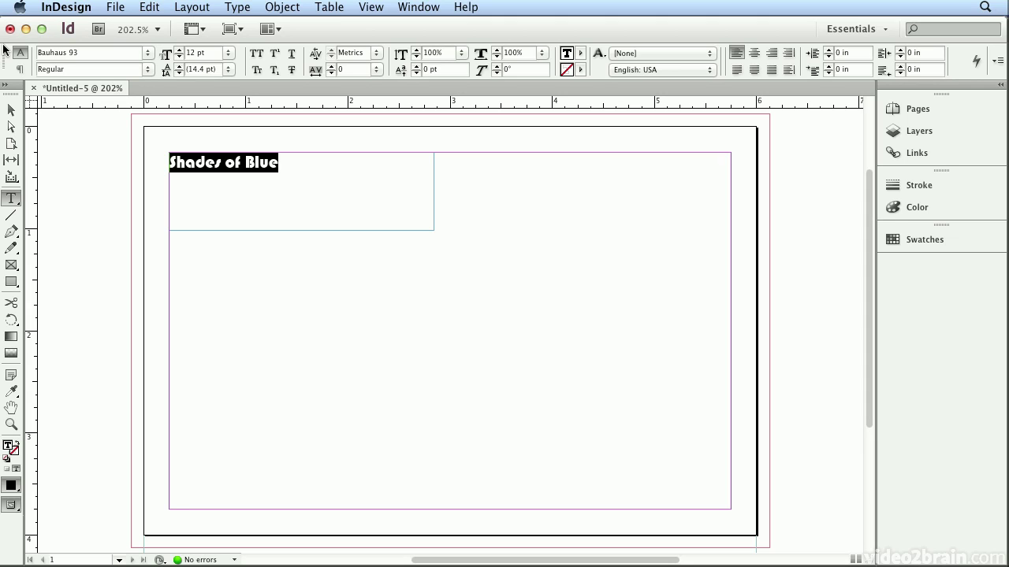
click(378, 52)
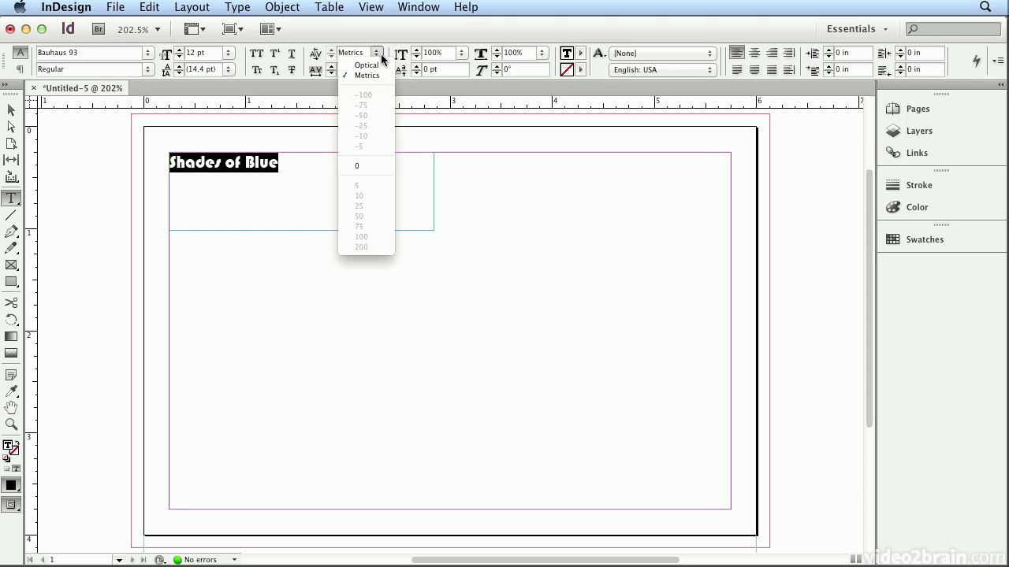
click(379, 65)
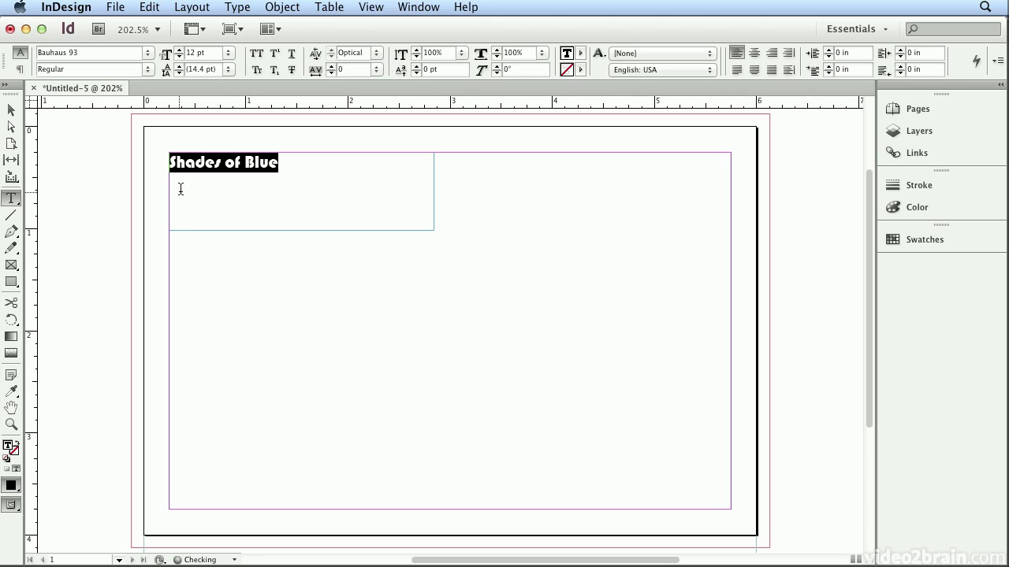
- Increase the title's font size to 21 pt
click(178, 49)
click(178, 49)
click(178, 49)
click(178, 50)
click(178, 50)
click(178, 49)
click(178, 50)
click(178, 49)
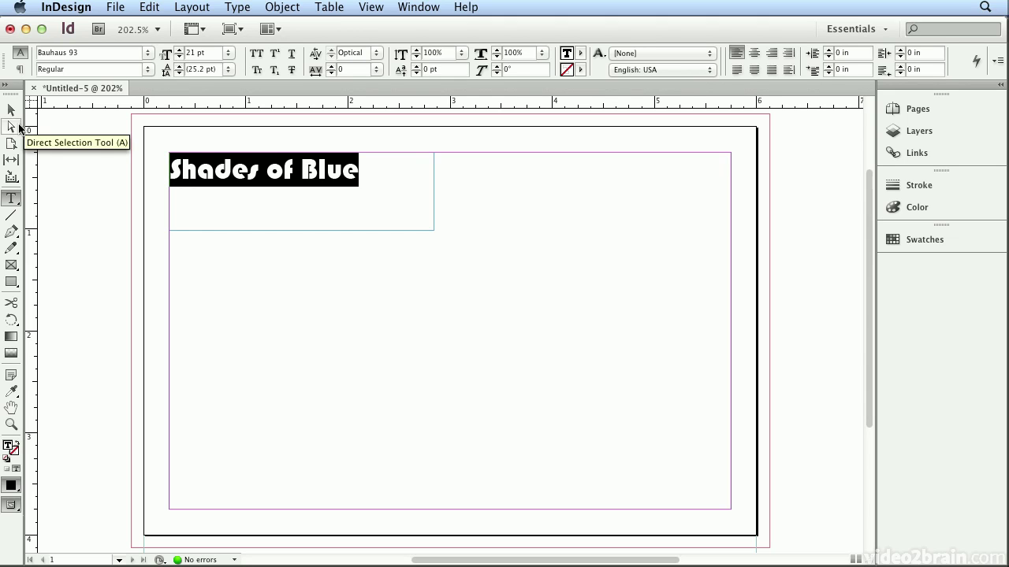
- Fit the title frame to its text, enlarge it slightly to about 1.96 × 0.33 in, and deselect it
key(Escape)
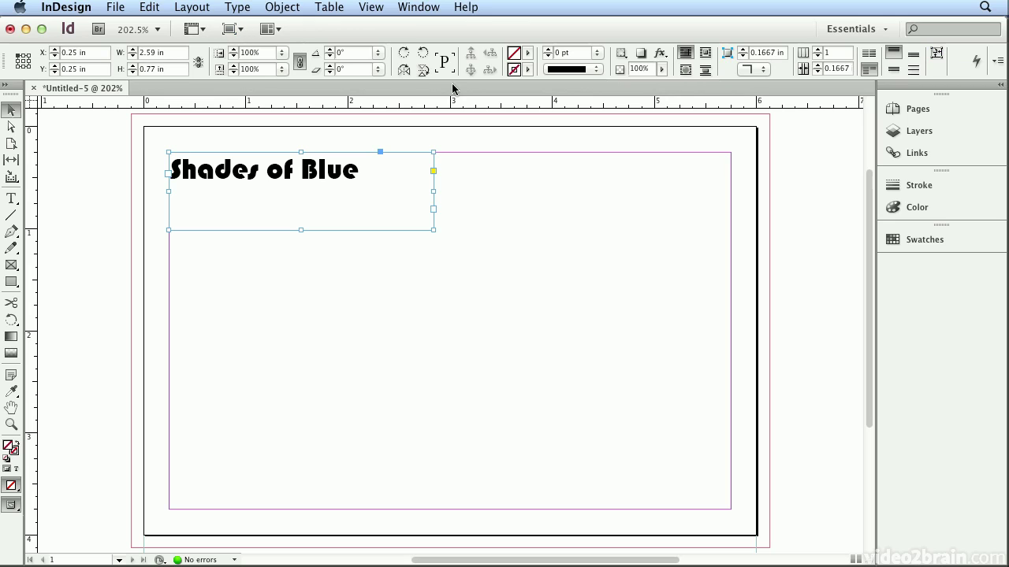
click(935, 54)
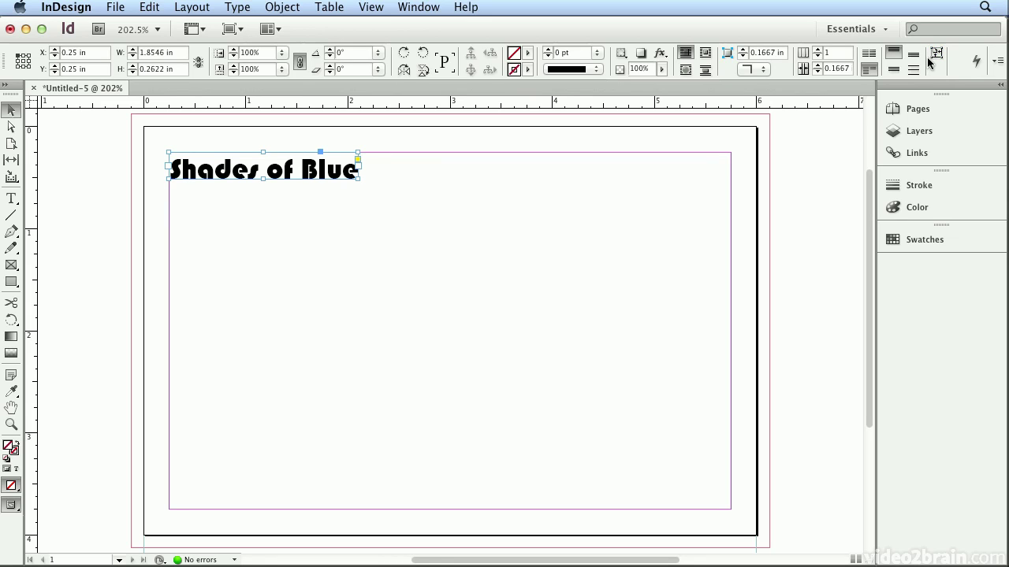
mouse_move(359, 180)
mouse_down()
mouse_move(398, 228)
mouse_move(370, 186)
mouse_up()
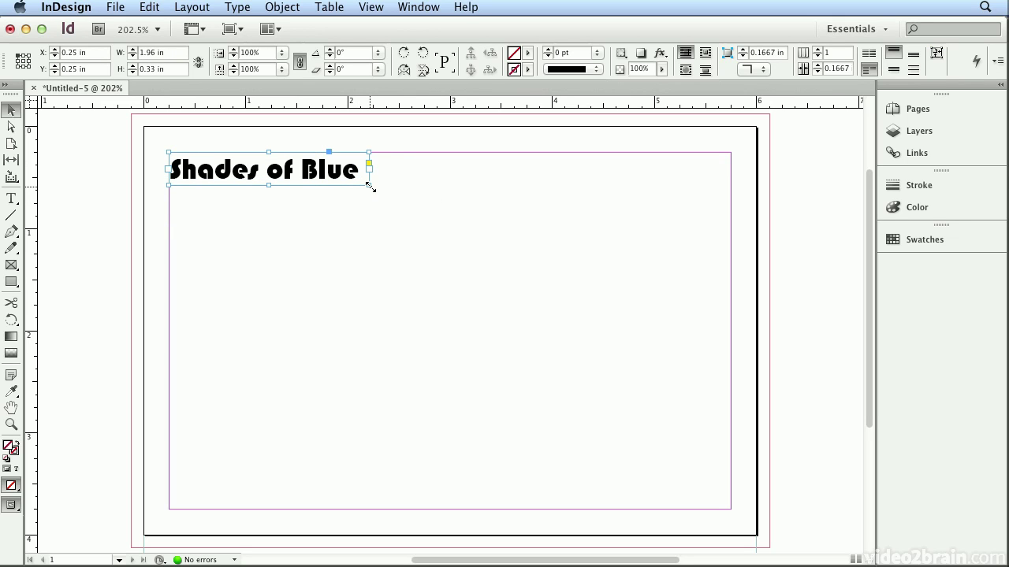
click(457, 229)
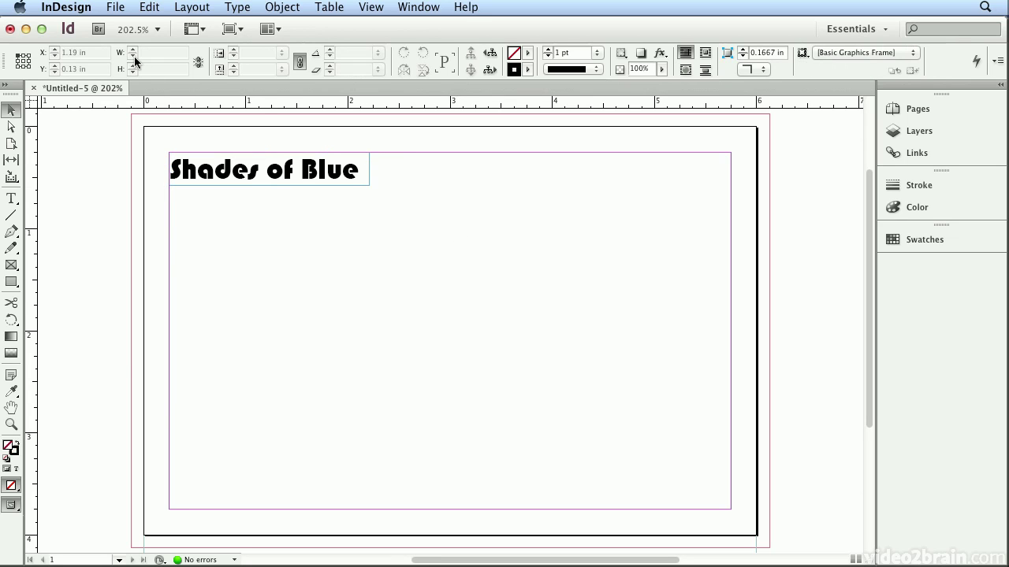
- Load Roman_stroll_01.jpg from the Multiplace folder for placing
click(115, 7)
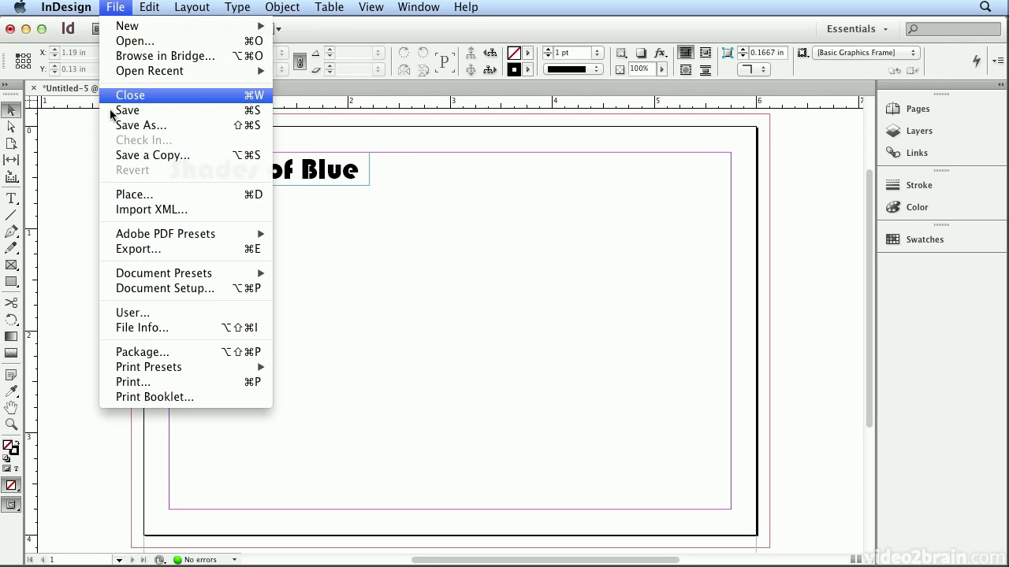
click(146, 194)
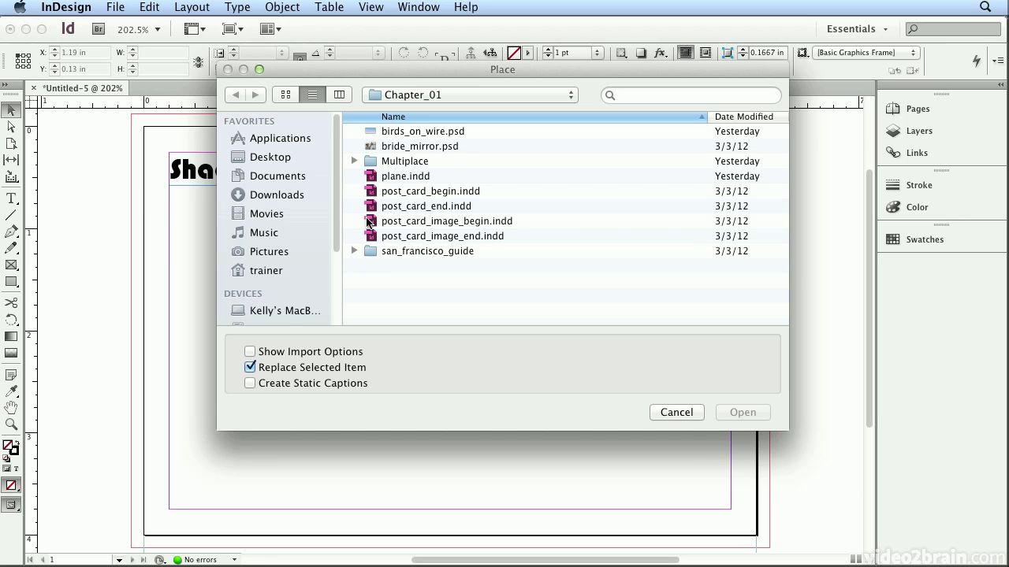
double_click(404, 161)
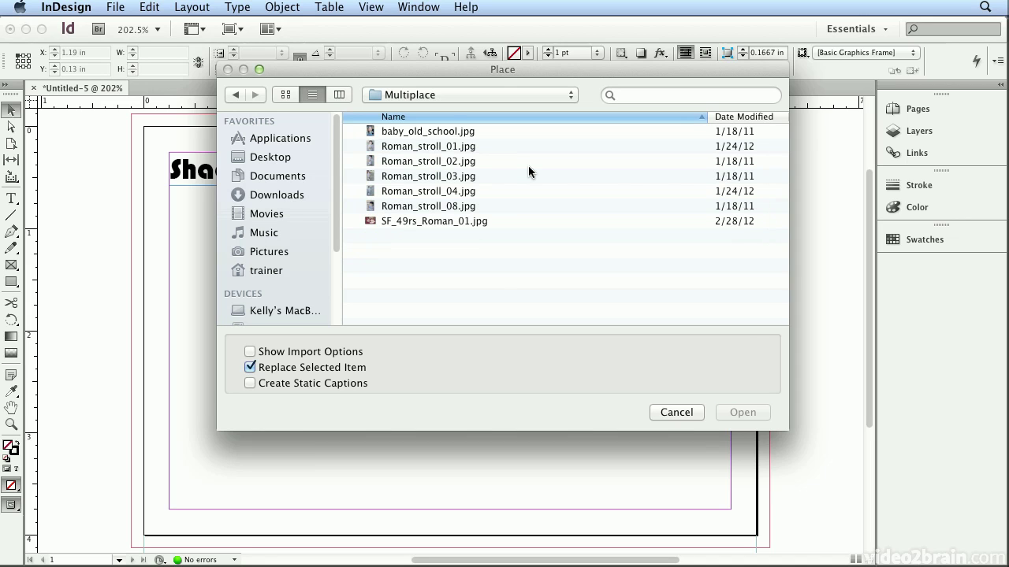
click(397, 147)
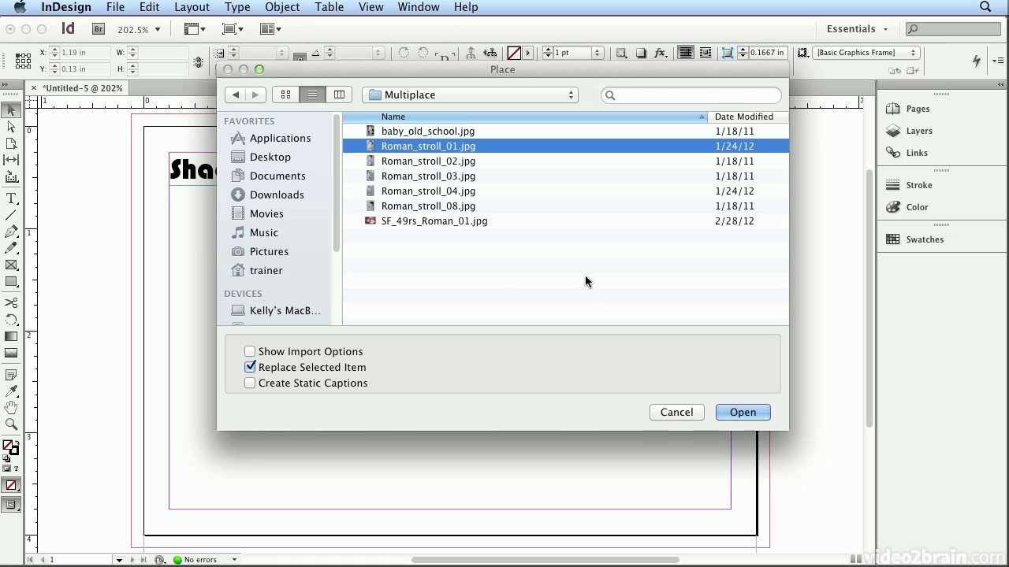
click(733, 414)
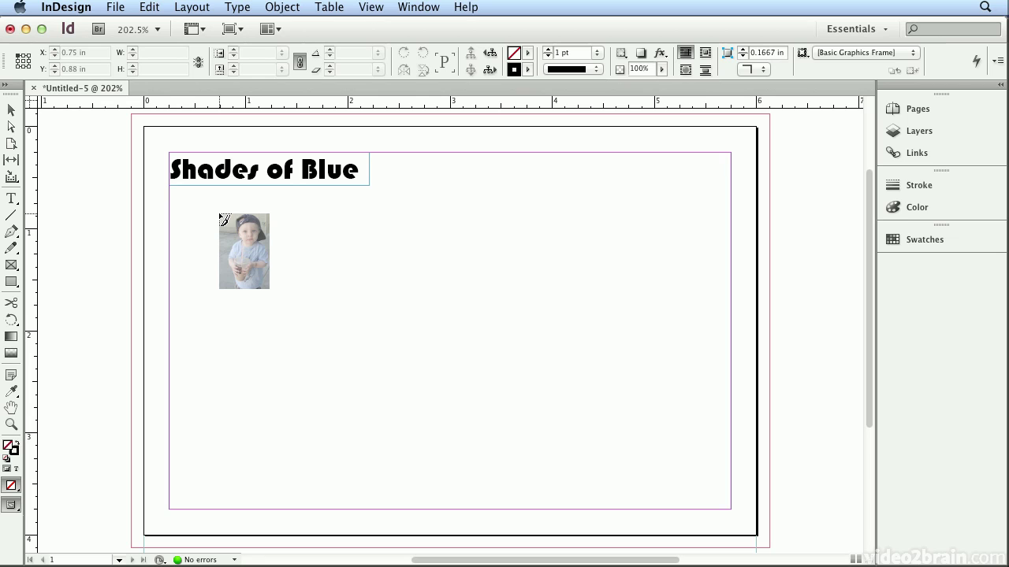
- Place the loaded photo at full size below the title and undo the placement
click(220, 214)
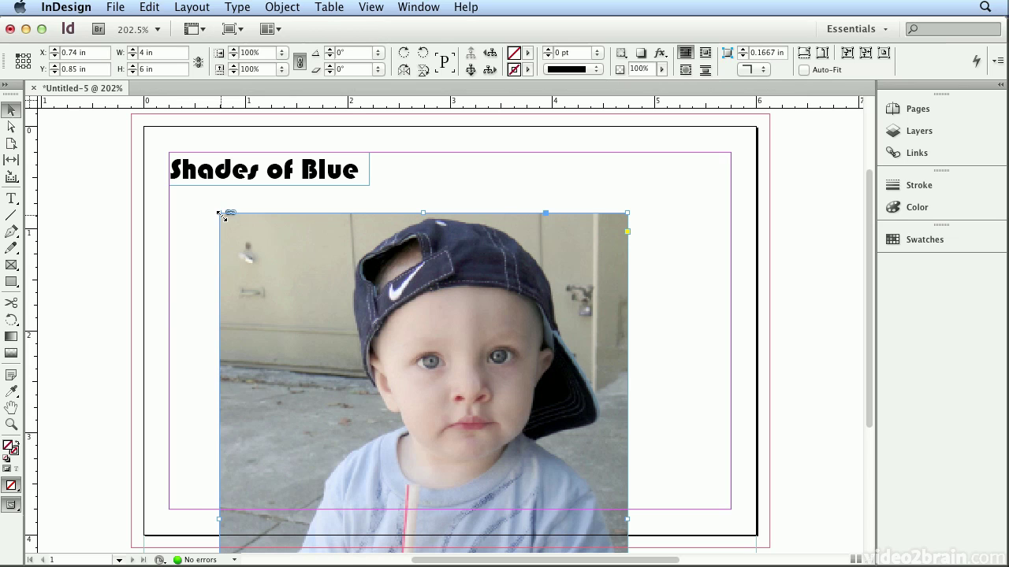
click(162, 7)
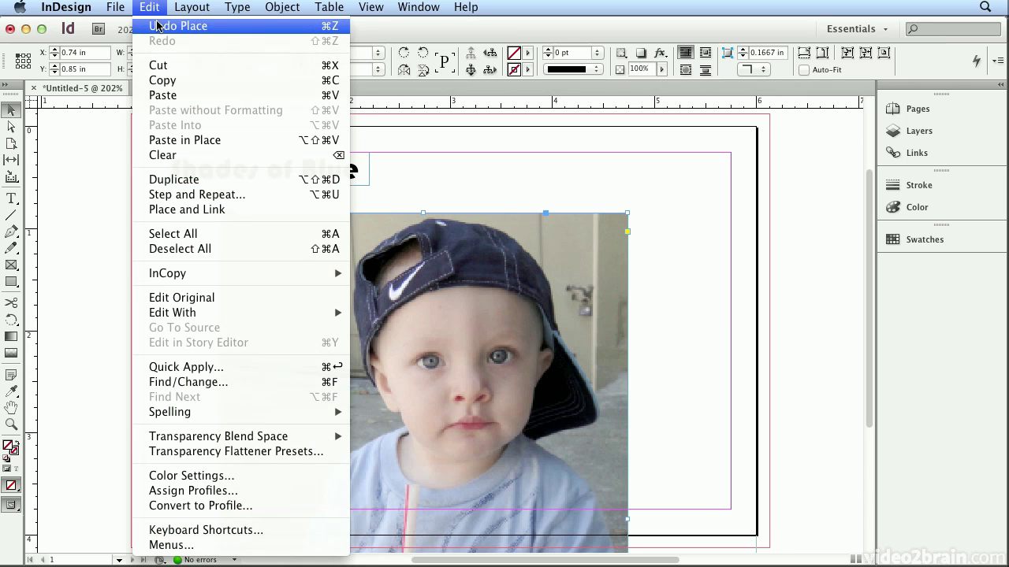
click(156, 26)
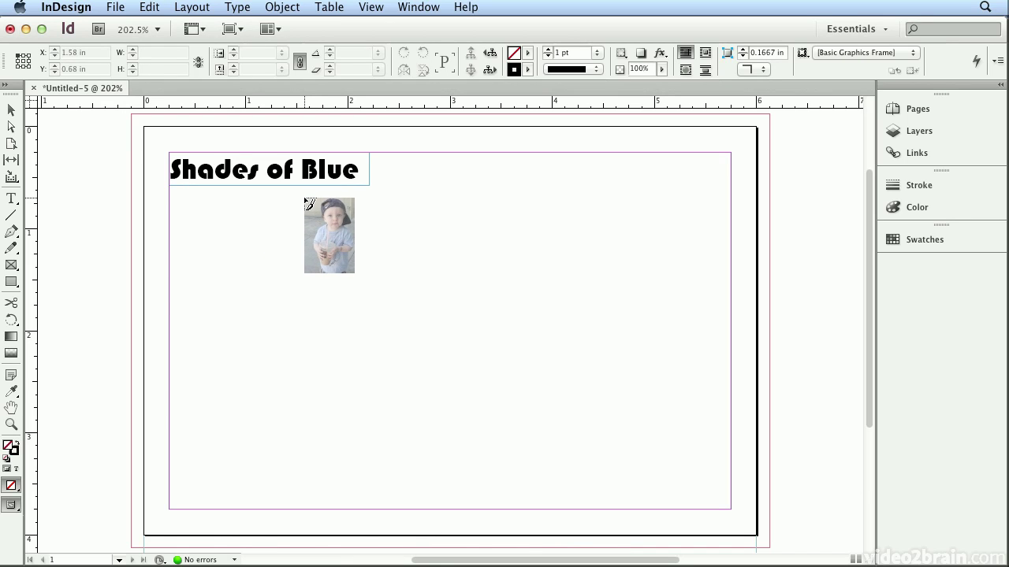
- Place the loaded photo below the title at 30% scale, about 1.2 × 1.8 in
drag(305, 198, 442, 384)
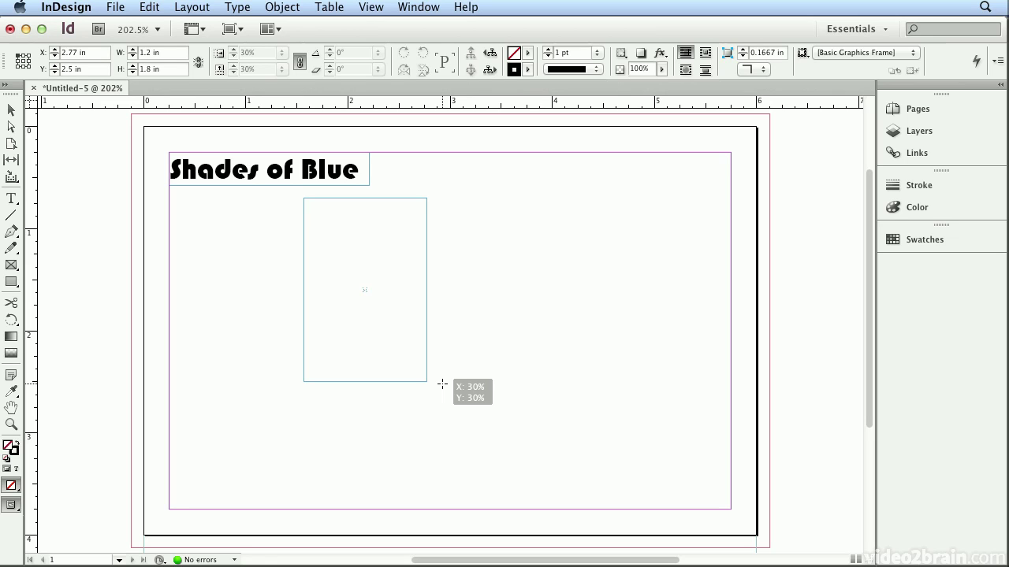
drag(442, 383, 442, 383)
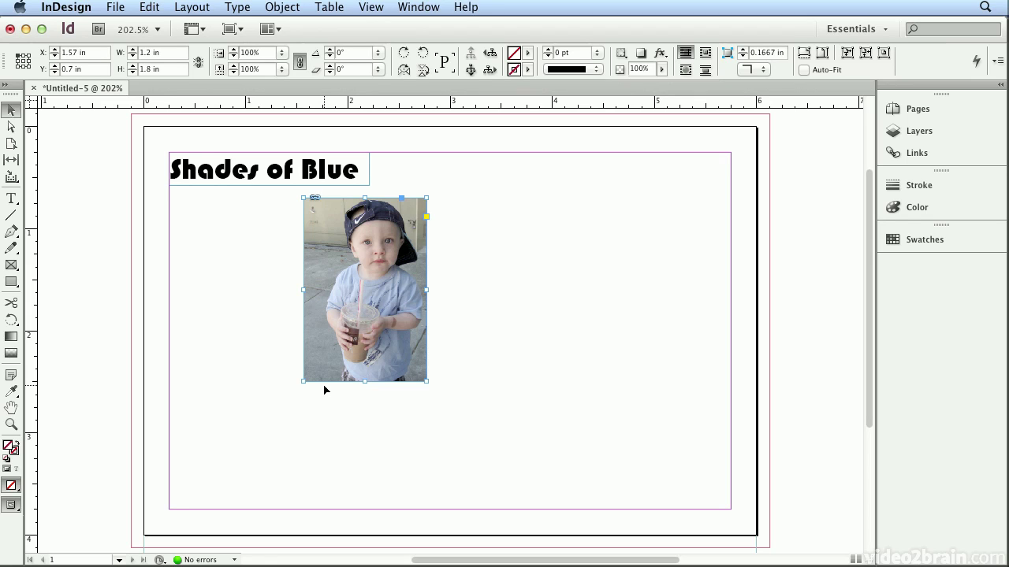
- Select the photo content inside its frame and scale it proportionally to about 42.5%, keeping the upper-right corner fixed
mouse_move(368, 289)
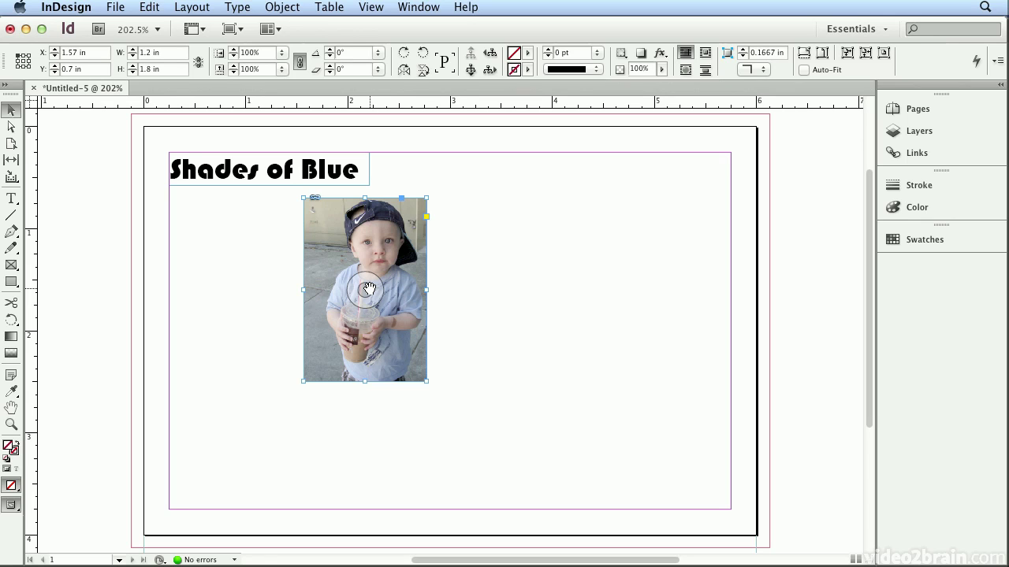
click(369, 289)
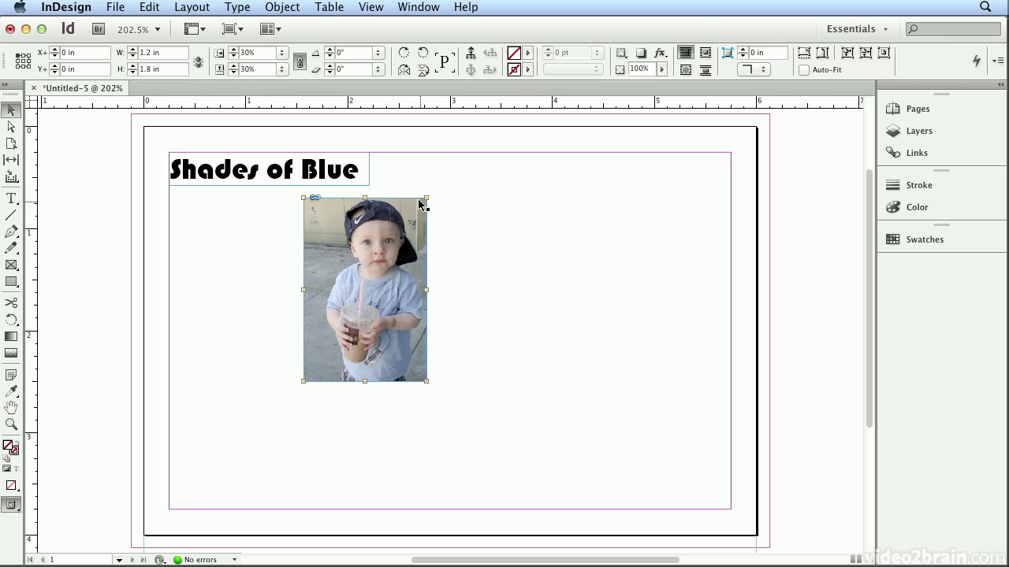
click(393, 254)
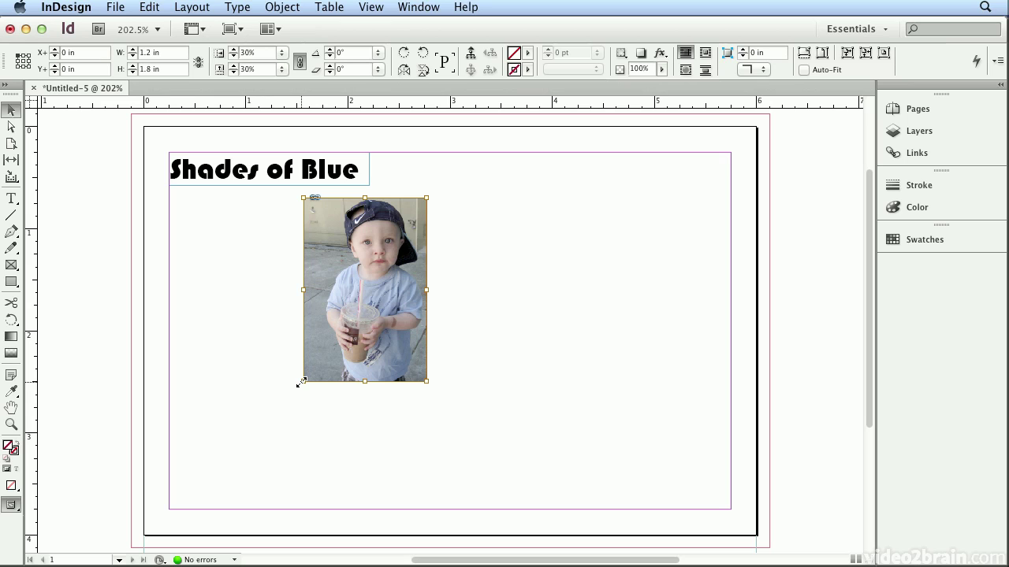
drag(301, 383, 252, 419)
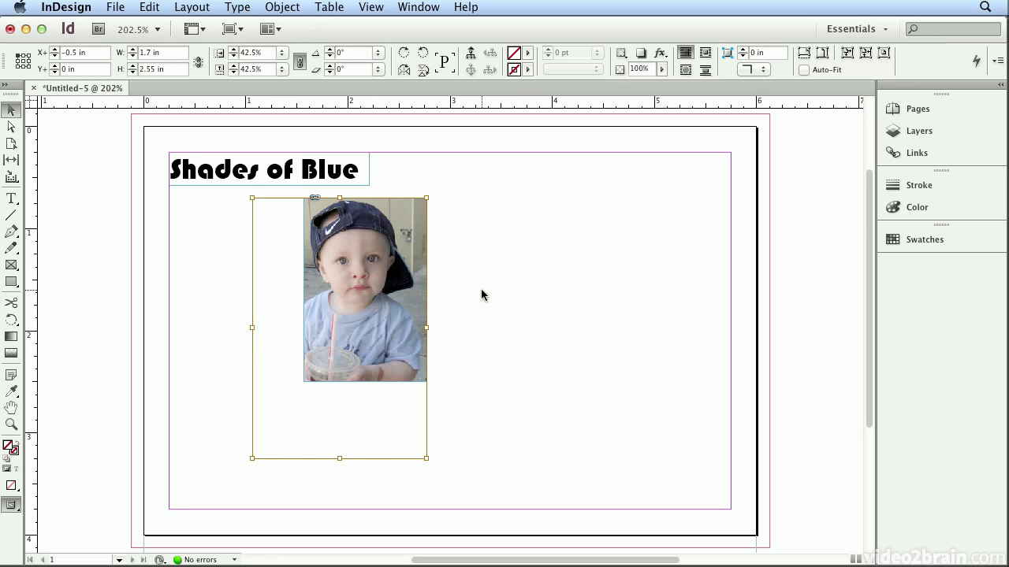
- Enlarge the photo's frame from its upper-right corner to about 1.43 × 1.87 in, and fit the frame to its content
key(super+alt+c)
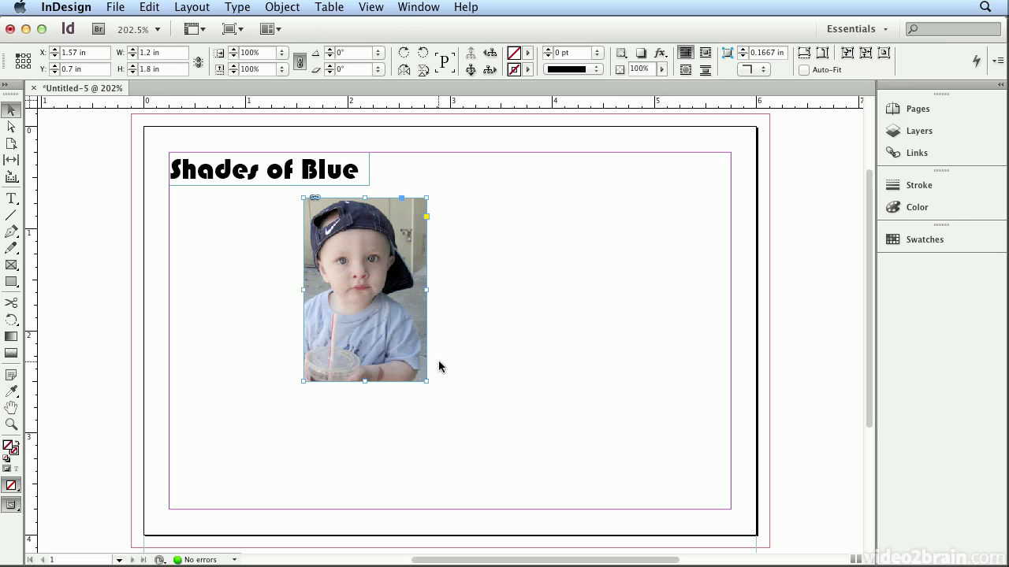
drag(426, 198, 451, 190)
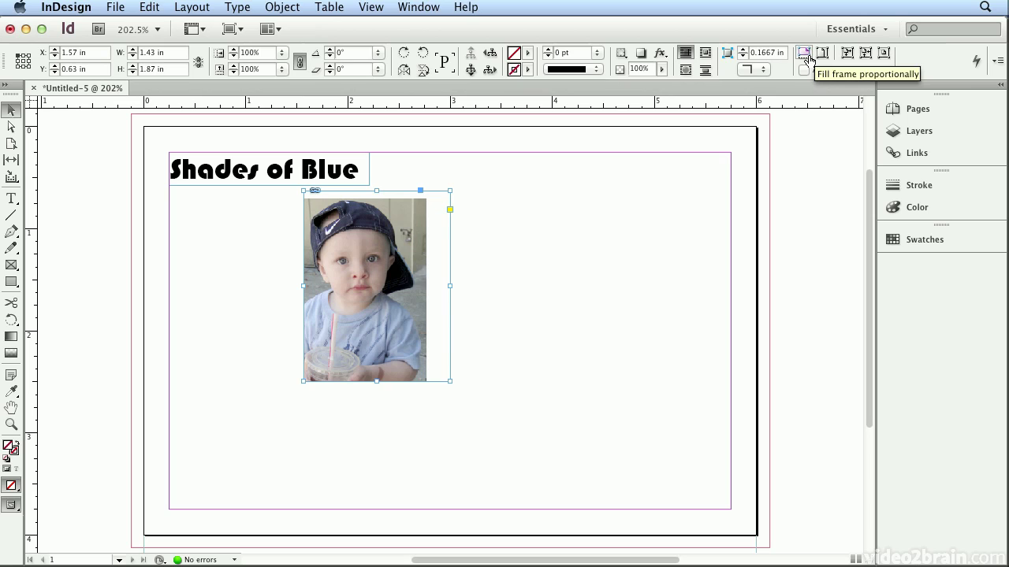
click(865, 52)
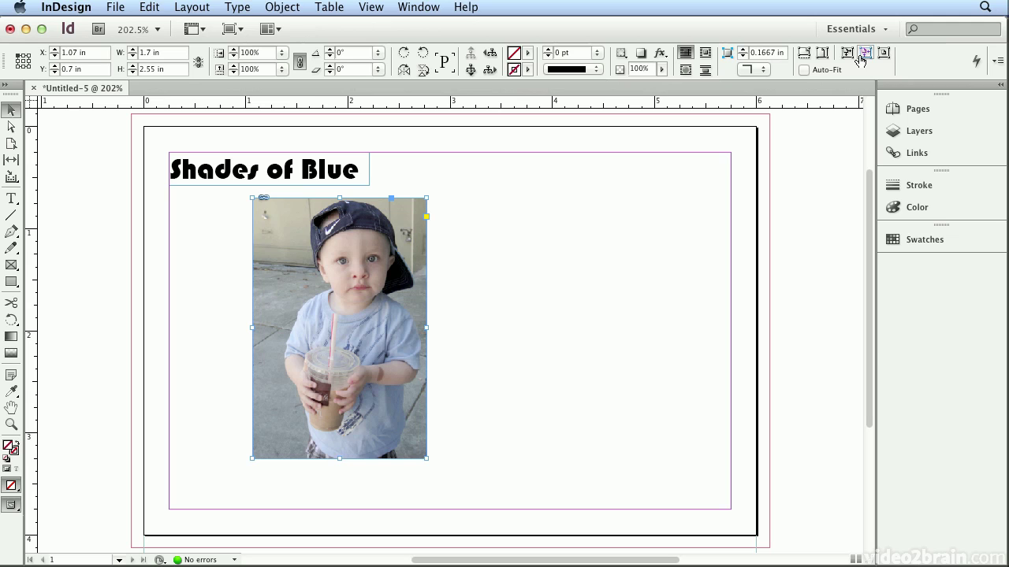
click(286, 8)
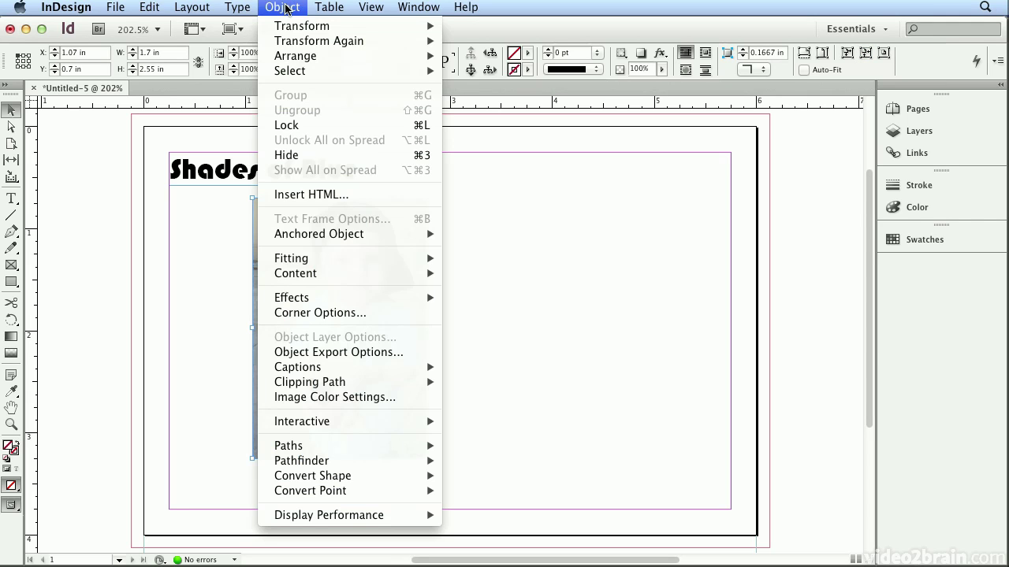
mouse_move(362, 259)
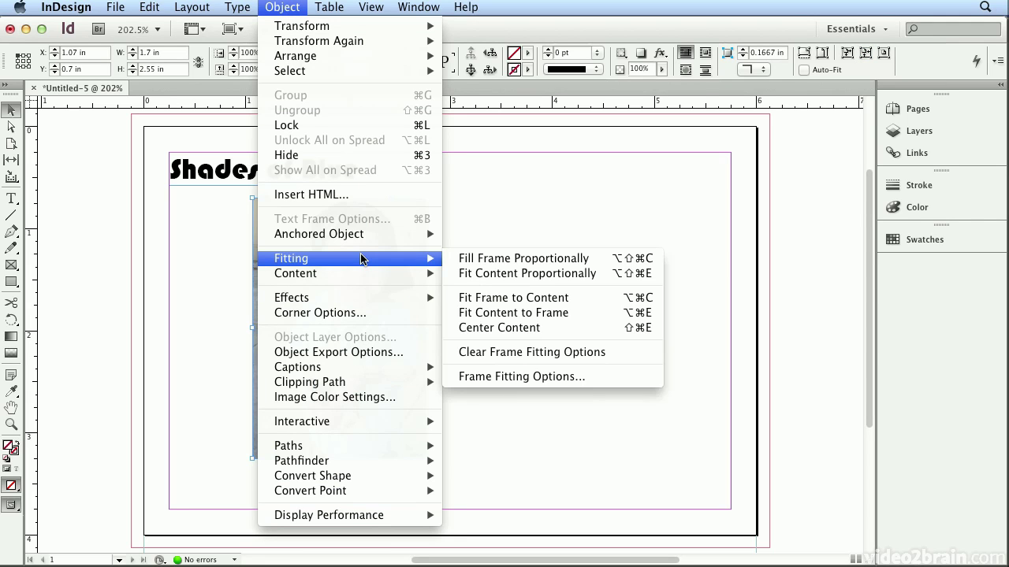
click(570, 303)
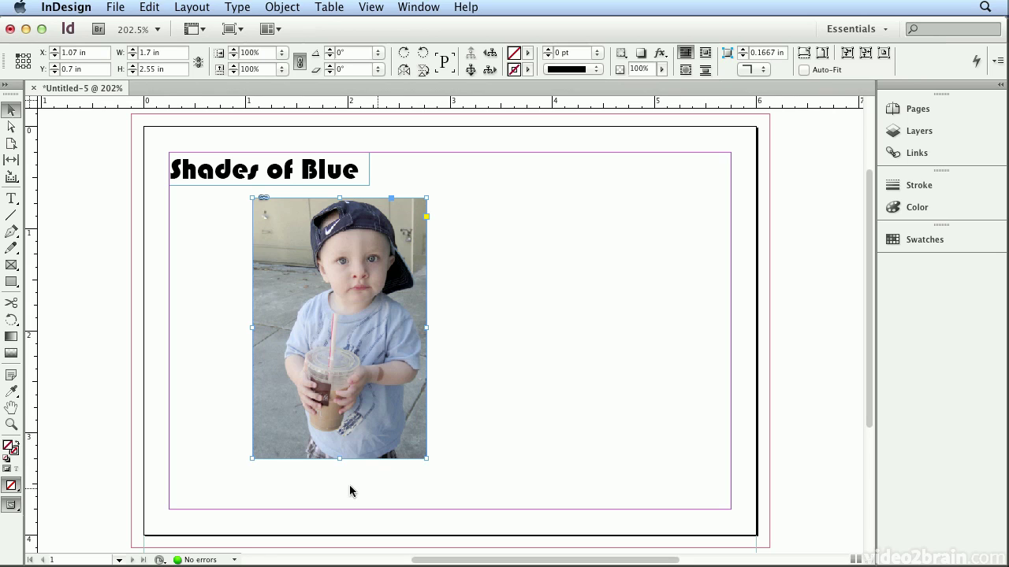
- Crop the photo's frame from its lower-left corner and set the frame size to 1.5 × 2 in
drag(252, 459, 294, 385)
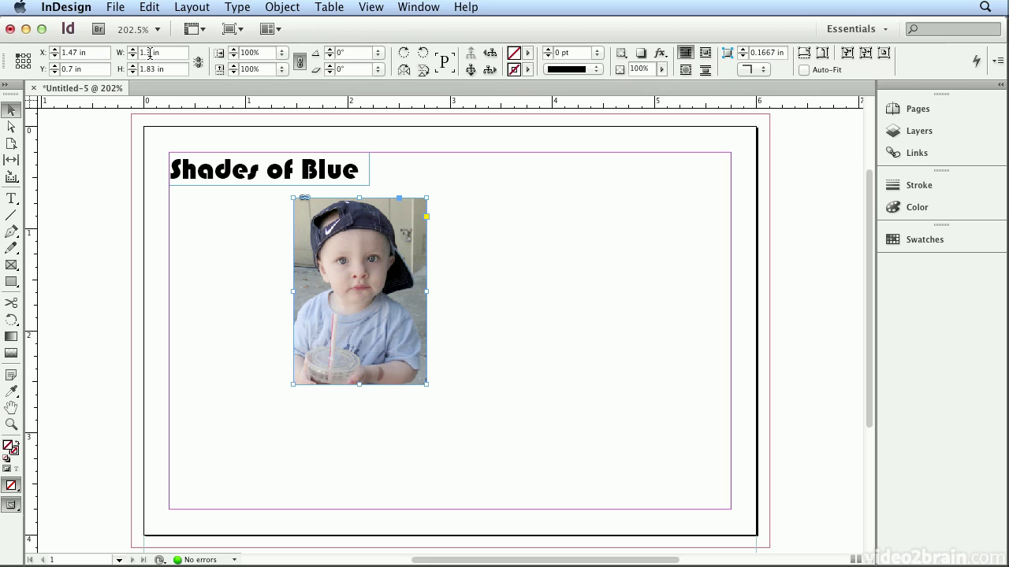
text(1.5)
key(Tab)
text(2)
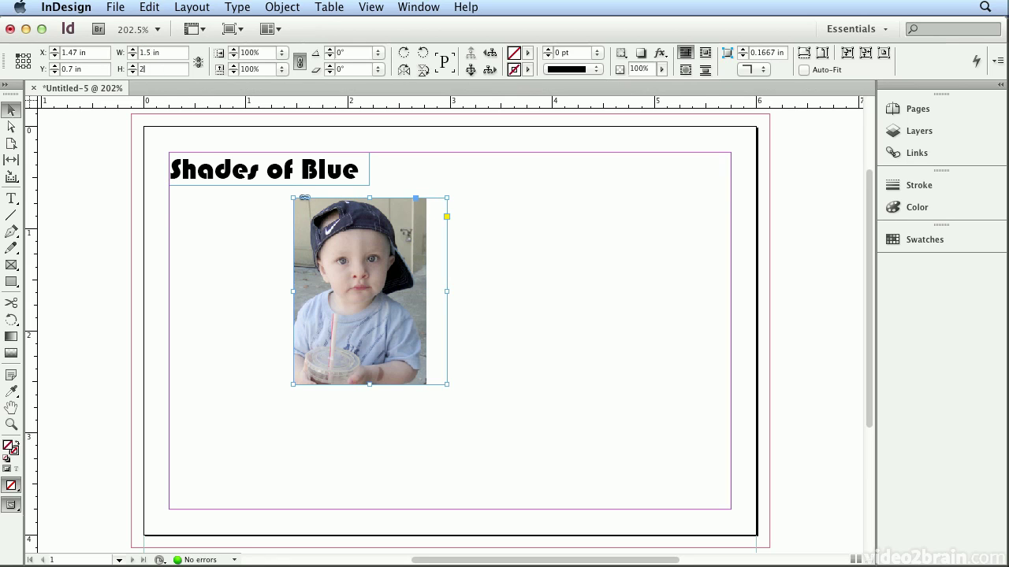
key(Return)
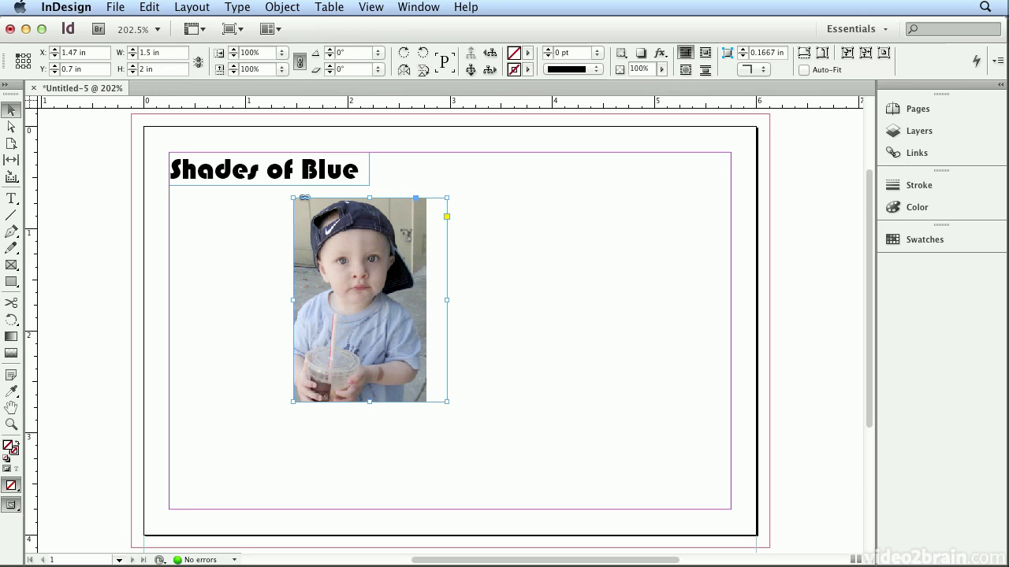
- Shift the photo content about 0.2 in to the right so it fills its frame, and reselect the frame
click(362, 299)
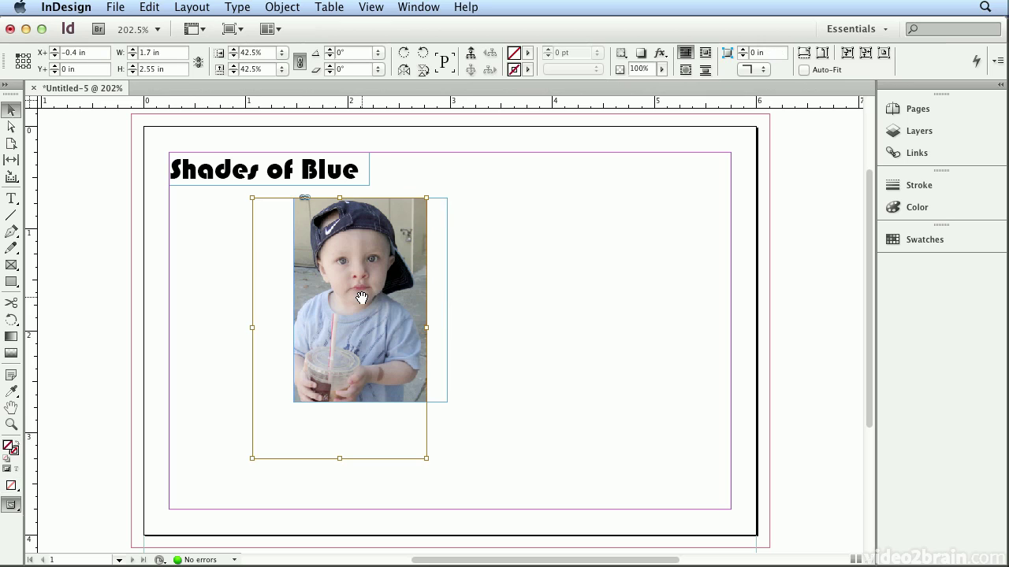
drag(362, 299, 383, 298)
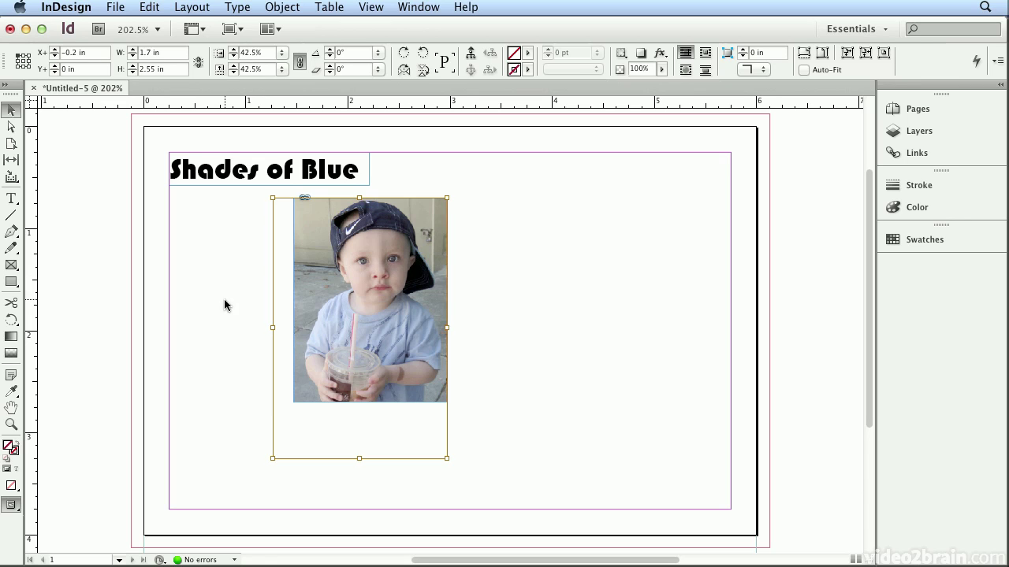
key(Escape)
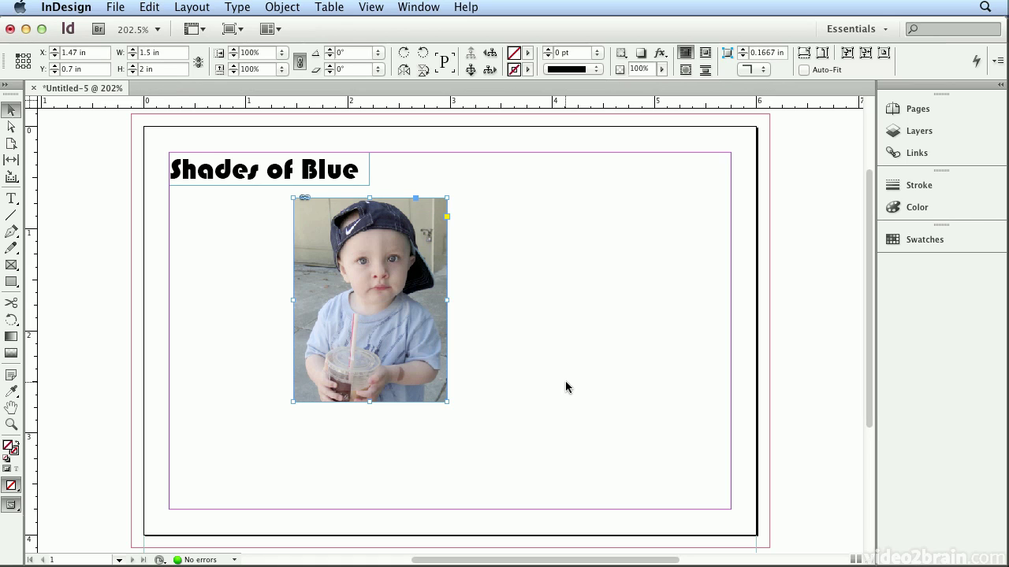
- Enable live corner editing on the photo frame, try rounding all four corners by about 0.4 in, and undo the rounding
click(448, 218)
drag(449, 199, 409, 204)
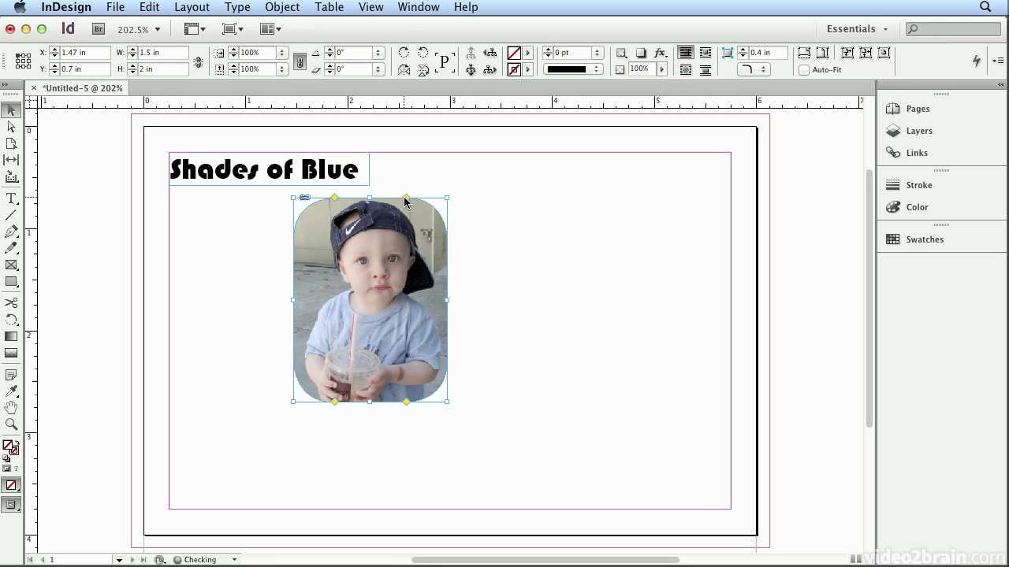
click(141, 8)
click(141, 26)
click(141, 7)
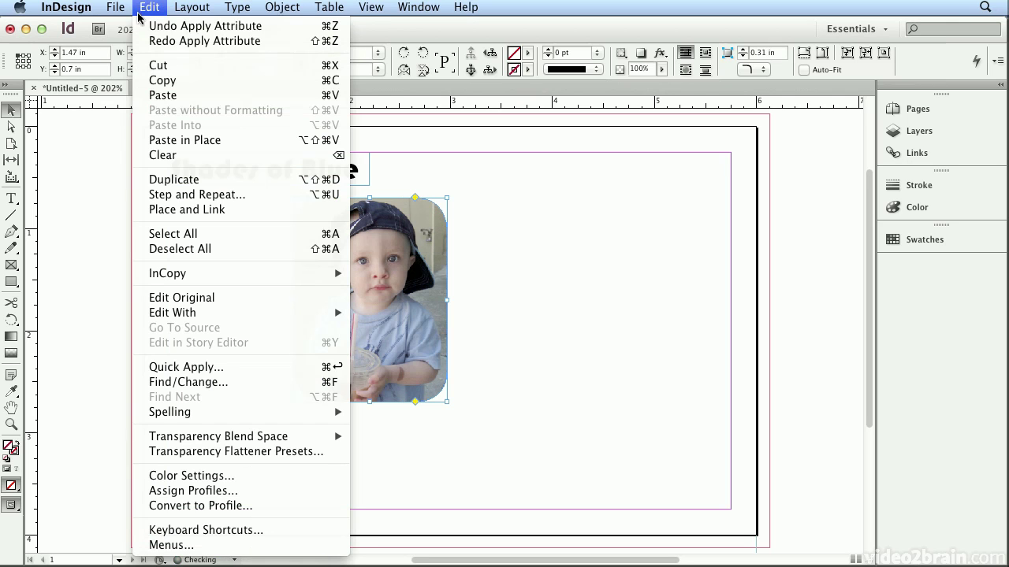
click(139, 25)
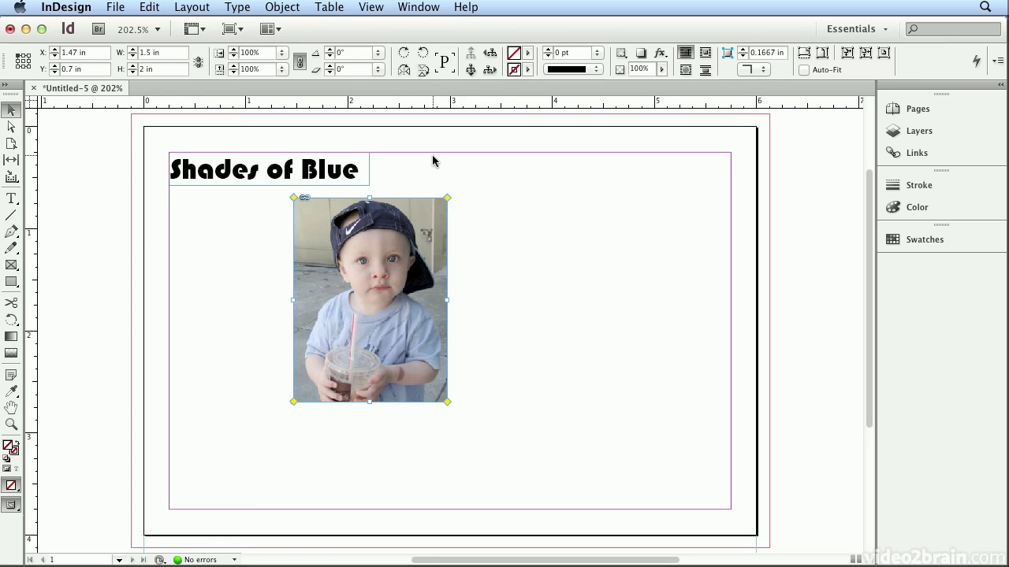
- Round only the photo frame's upper-right corner and move the photo to the page's left margin, at about X 0.25 in, Y 0.71 in
drag(446, 200, 412, 202)
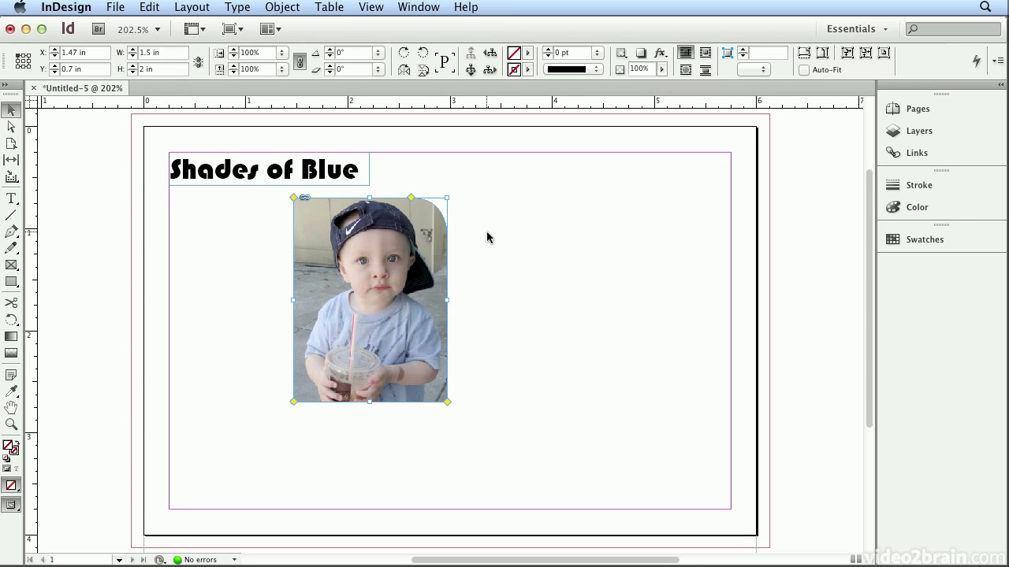
drag(420, 226, 297, 226)
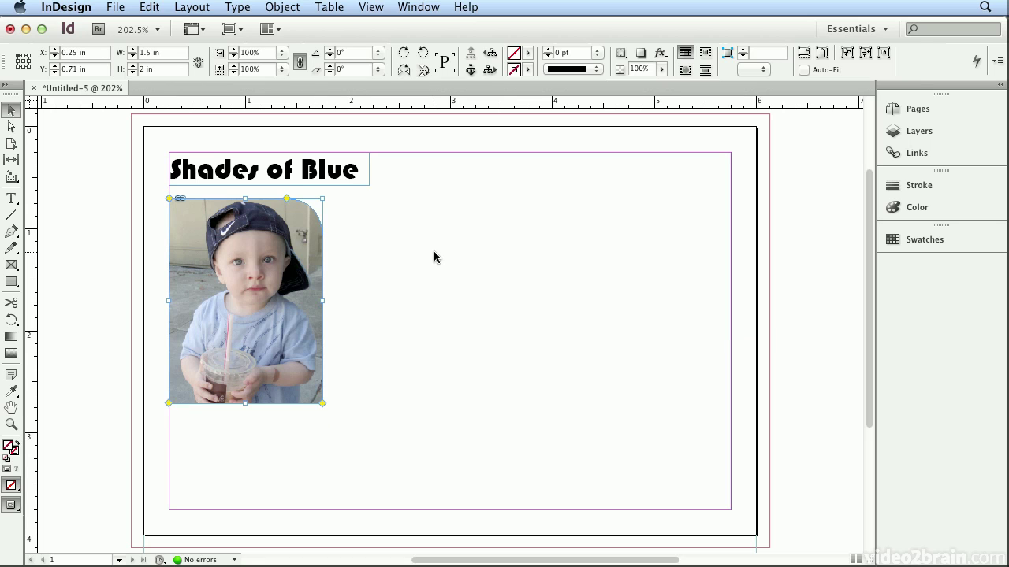
click(440, 282)
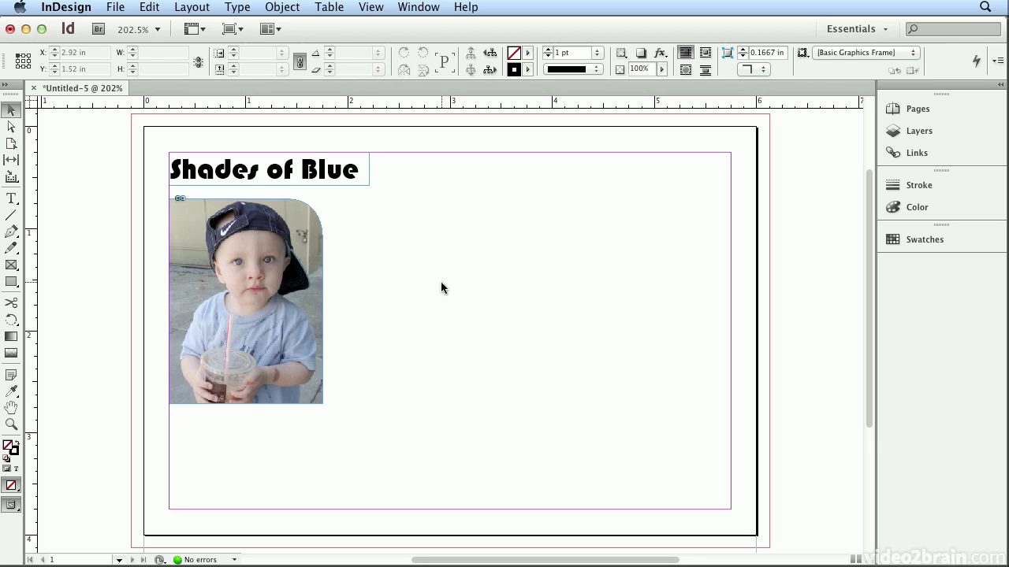
- Place Roman_stroll_02.jpg to the right of the first photo at about 33.3% scale, matching its 2 in height
click(118, 7)
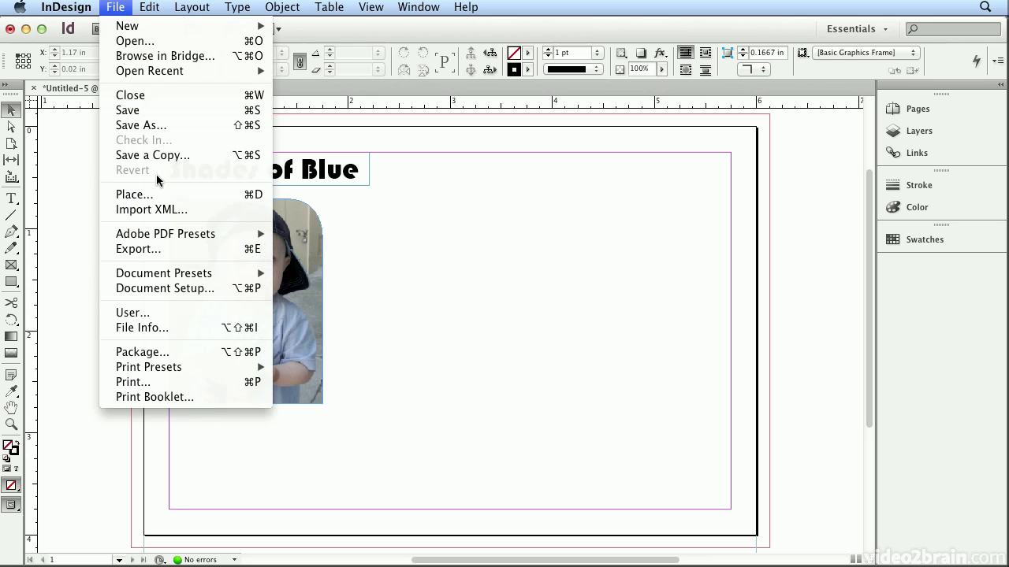
click(158, 194)
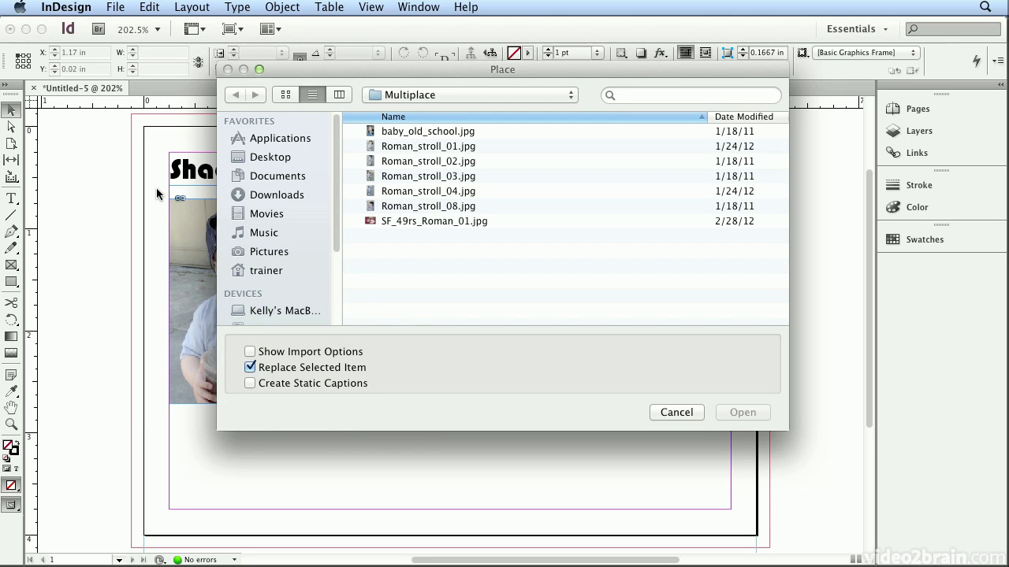
double_click(371, 163)
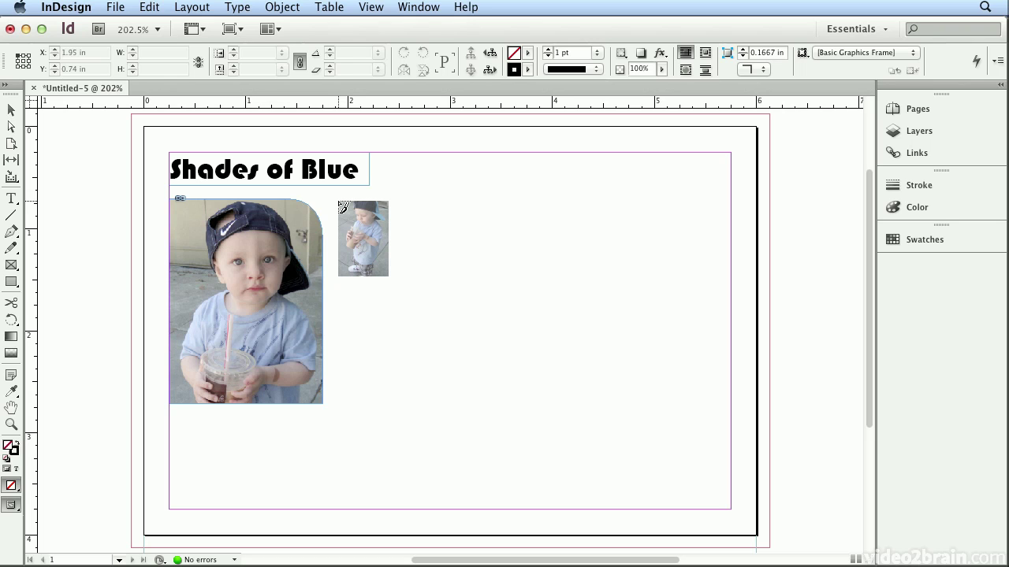
drag(338, 199, 389, 250)
drag(386, 247, 369, 229)
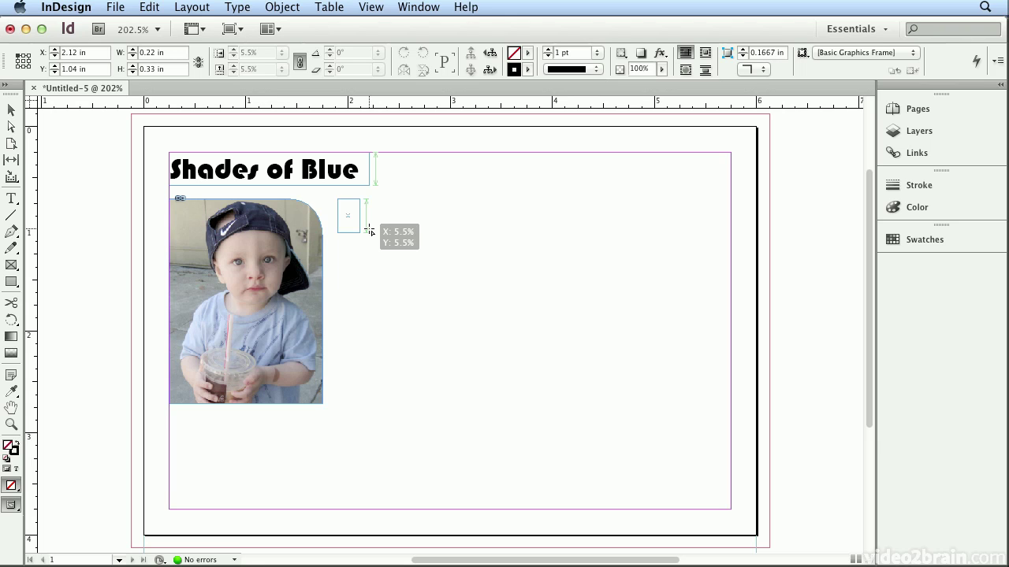
drag(369, 230, 450, 330)
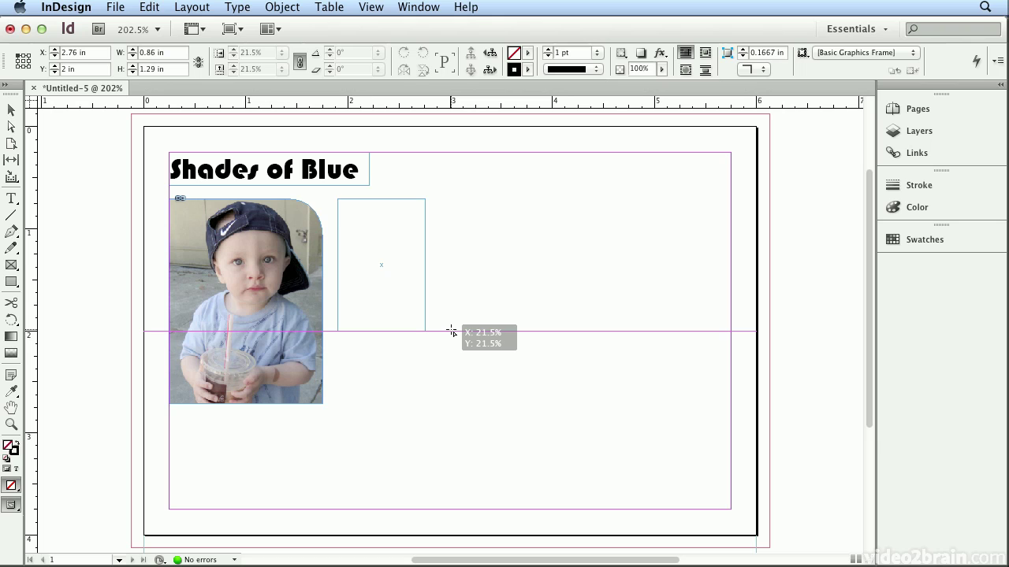
drag(451, 331, 497, 405)
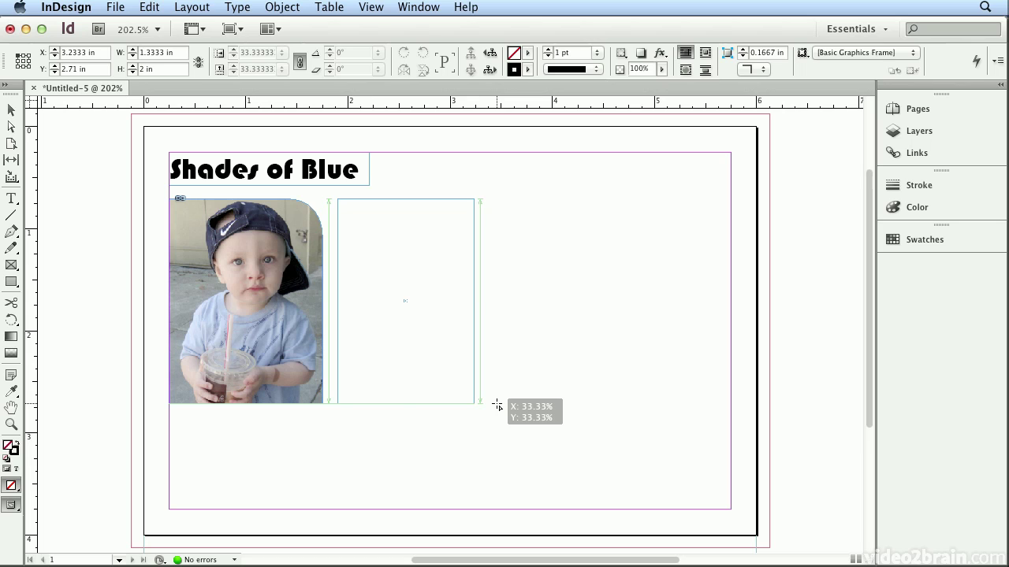
drag(498, 405, 497, 408)
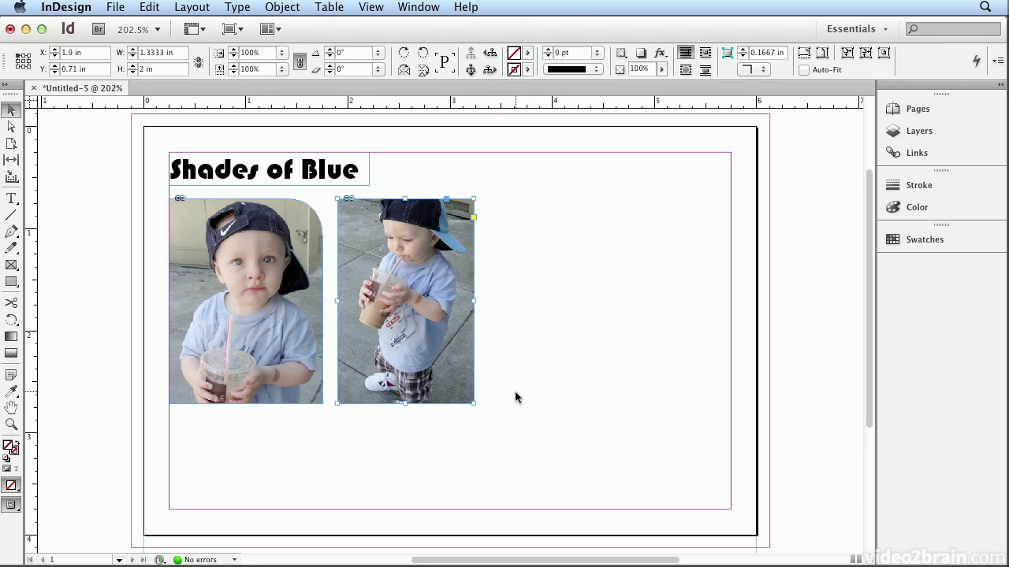
- Place Roman_stroll_04.jpg to the right of the second photo at about 1.31 × 1.97 in, with its top edge aligned
click(515, 391)
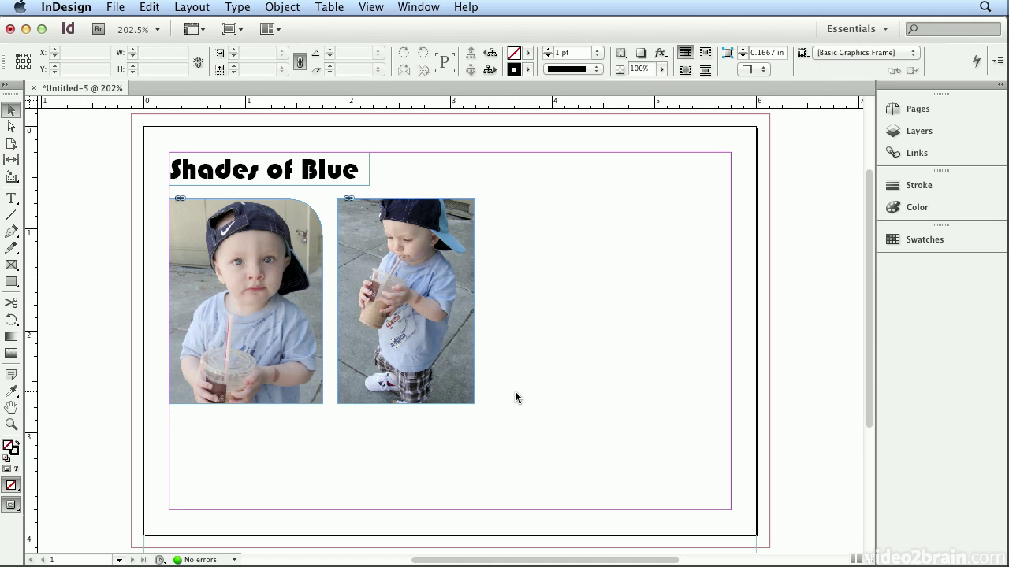
key(super+d)
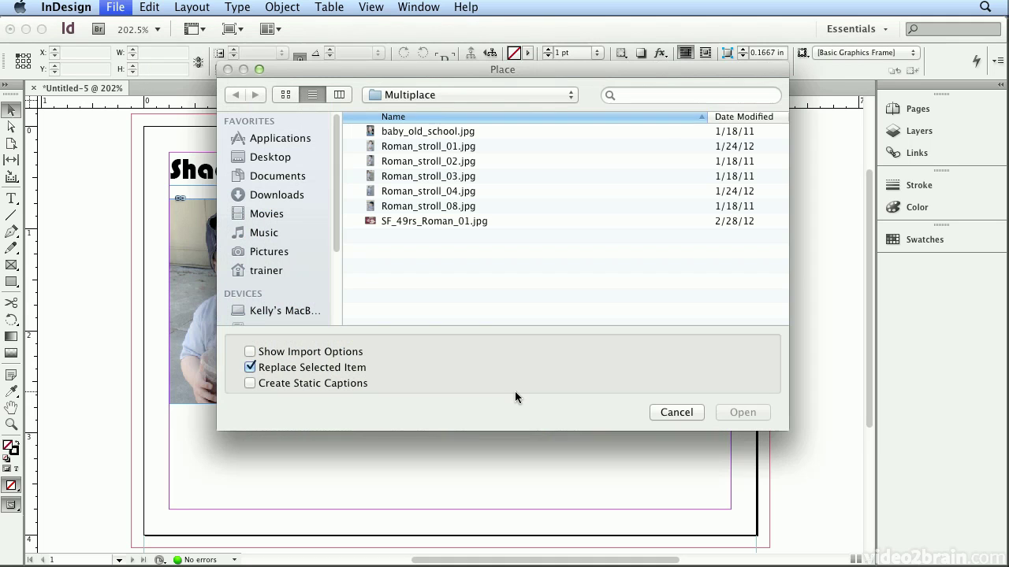
double_click(433, 192)
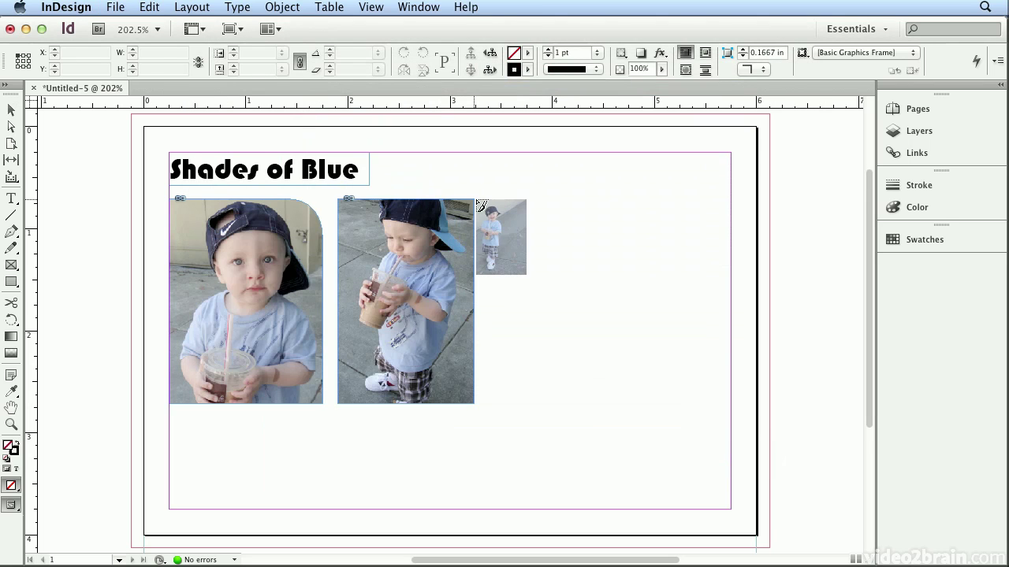
drag(494, 200, 620, 403)
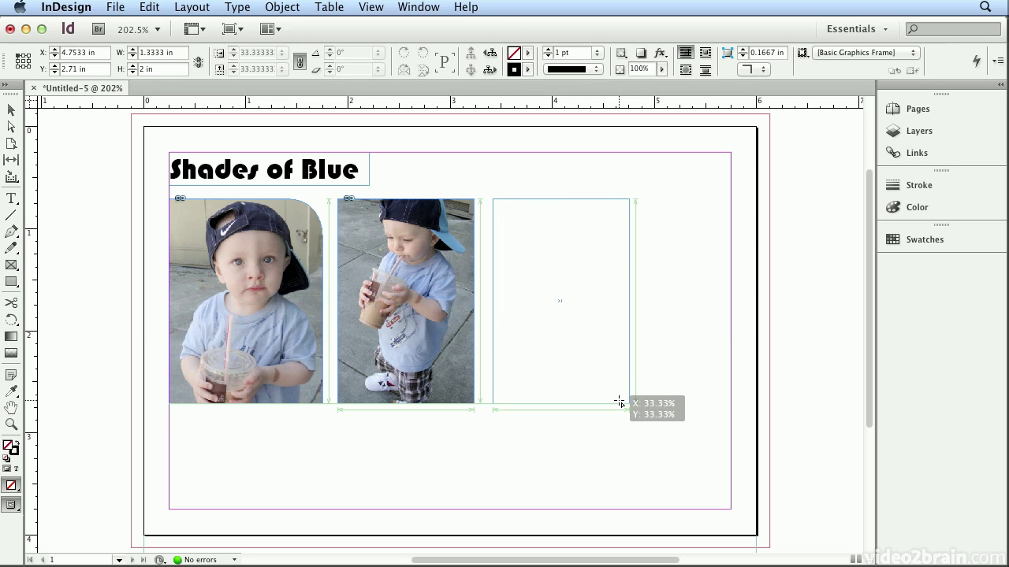
drag(619, 403, 619, 404)
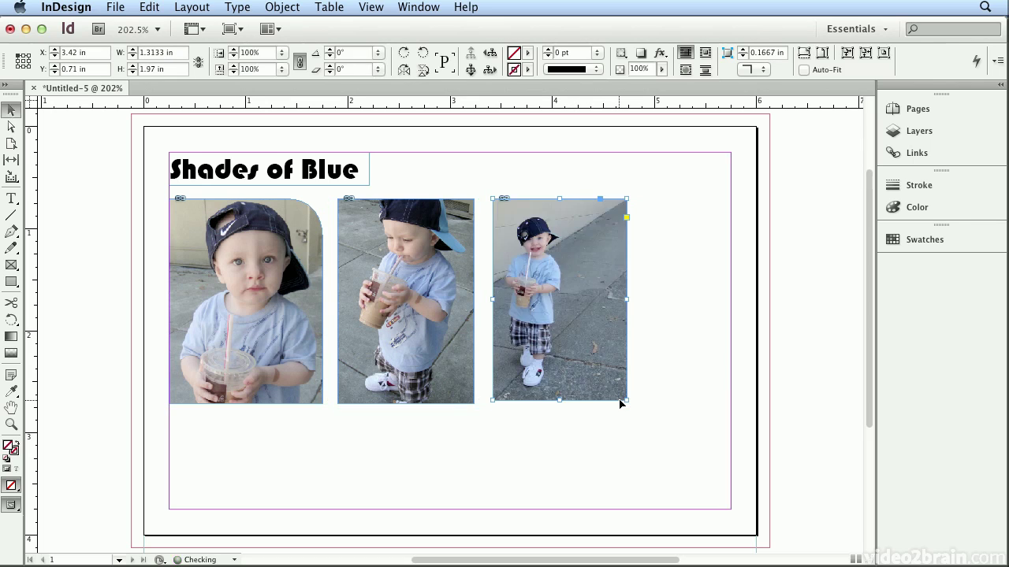
- Open the document plane.indd from the Chapter_01 folder
click(115, 7)
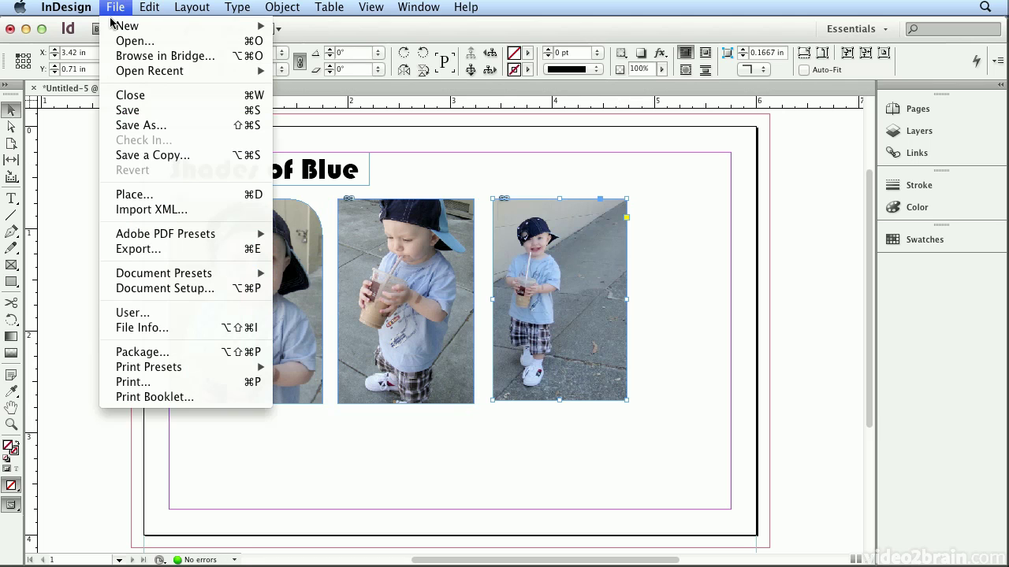
click(113, 38)
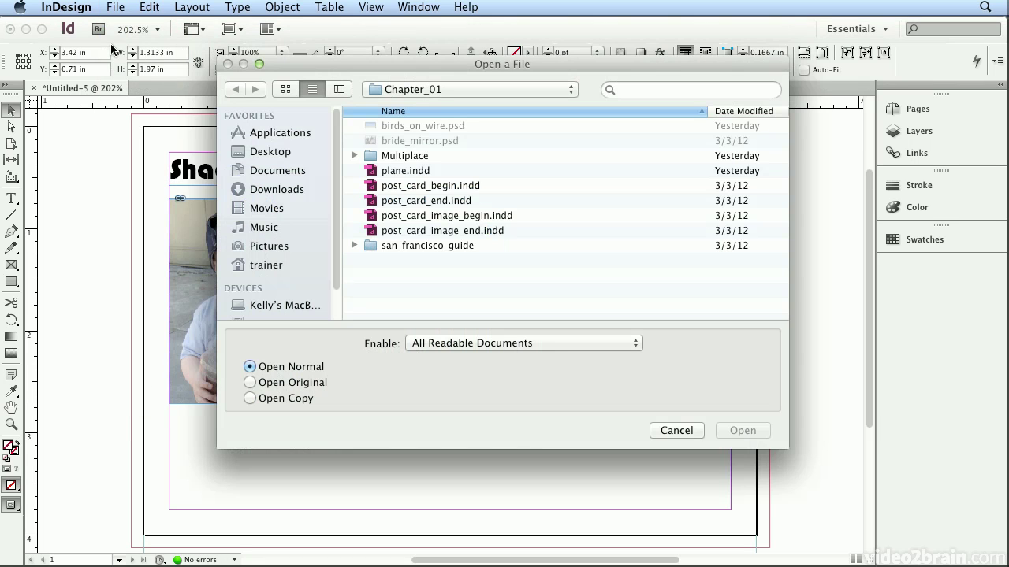
double_click(426, 170)
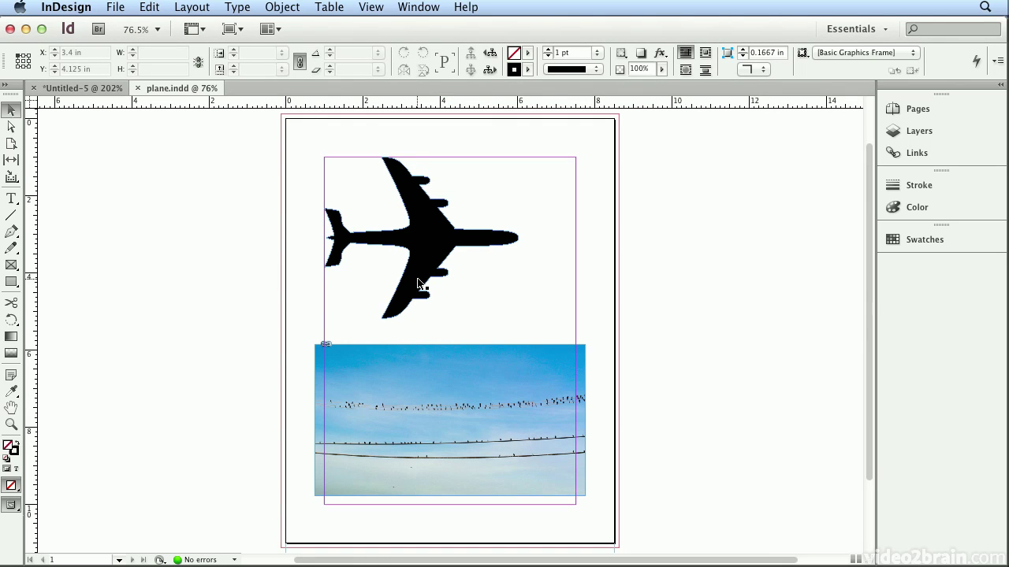
- Select the birds photo's content with the Direct Selection tool, deselect it, and select the content again with the Selection tool's Content Grabber
click(12, 132)
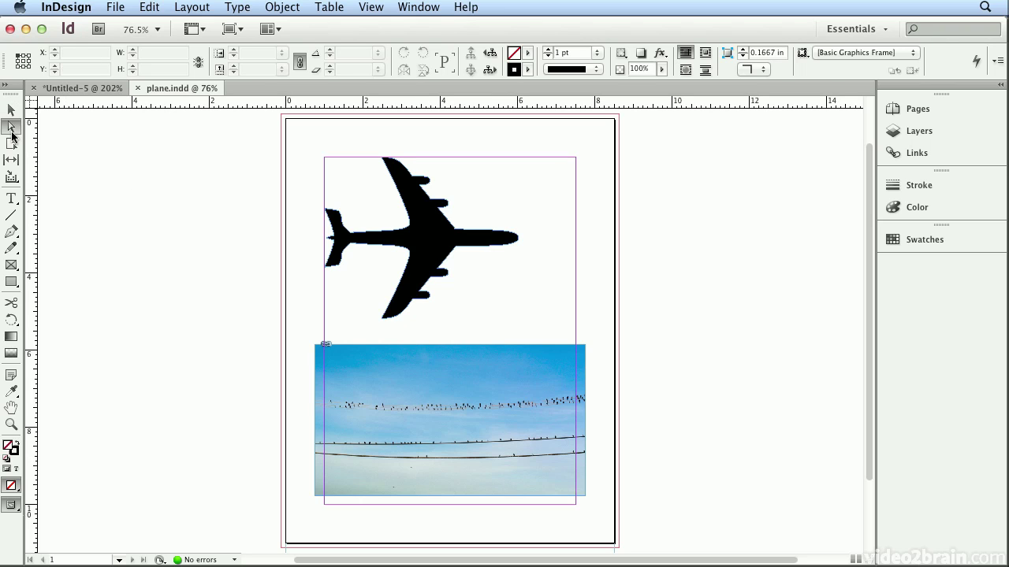
click(502, 451)
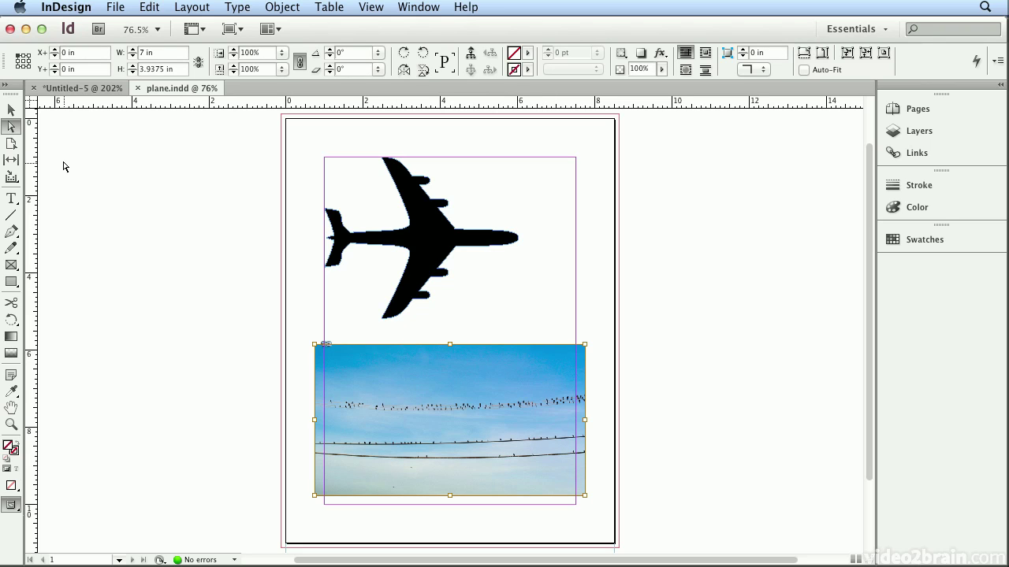
click(11, 109)
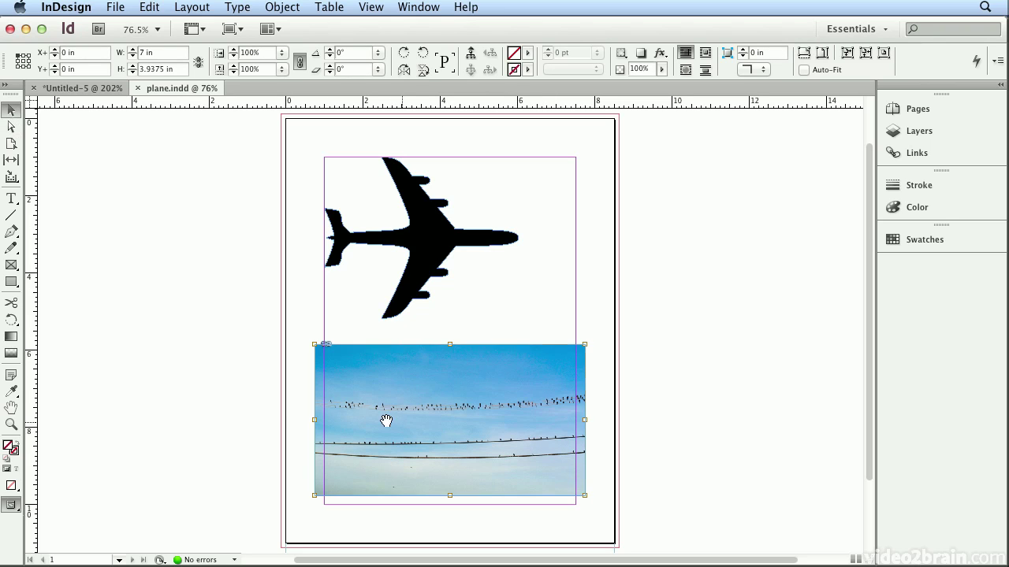
key(super+shift+a)
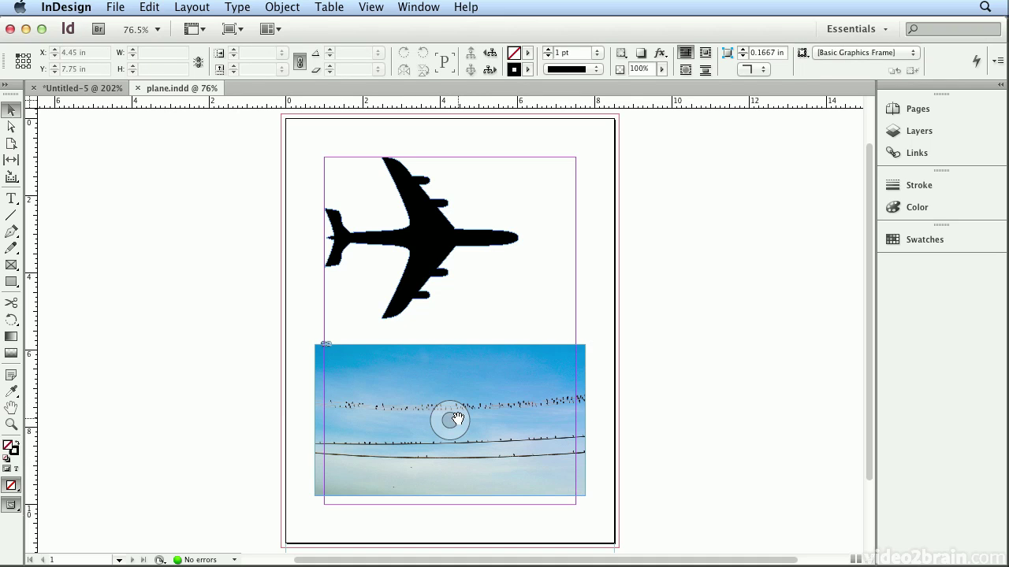
click(482, 361)
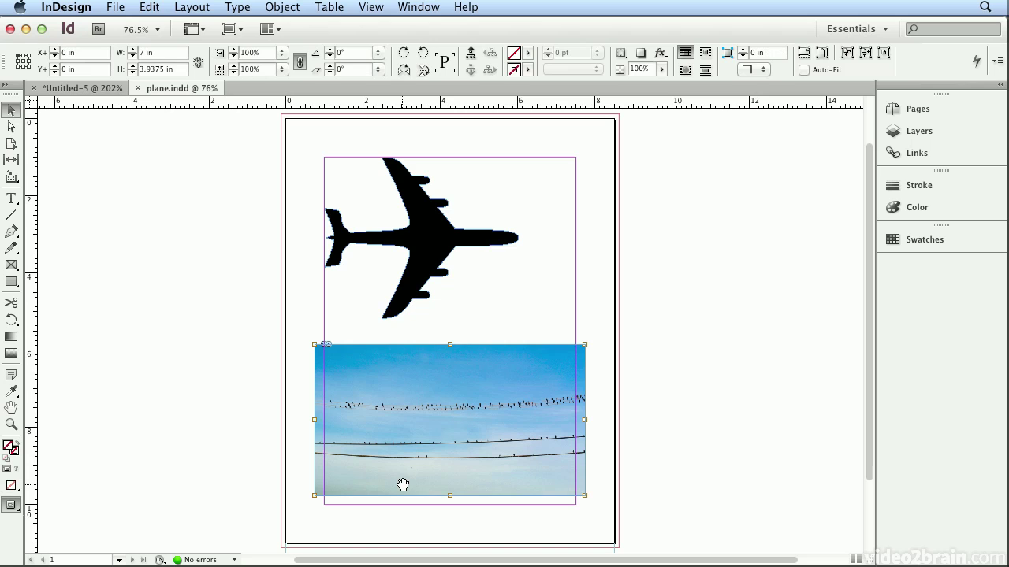
- Cut the birds photo out of its frame and paste it into the plane shape
click(149, 7)
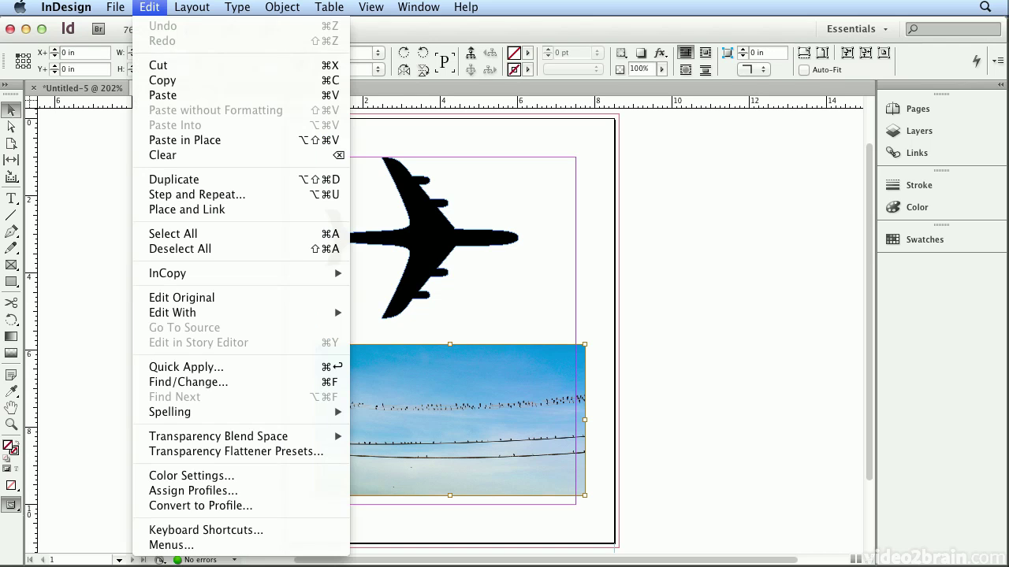
click(161, 65)
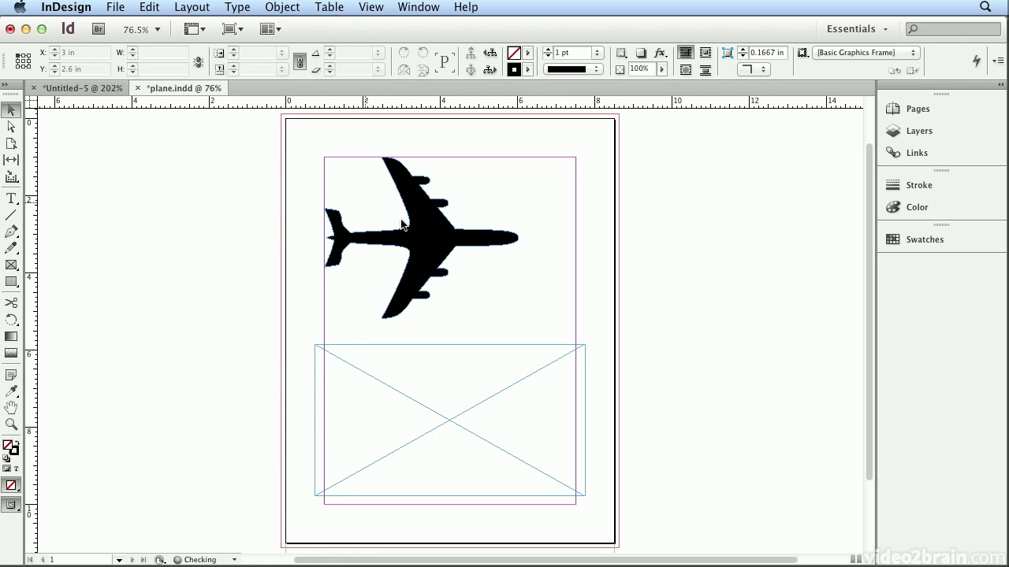
click(436, 240)
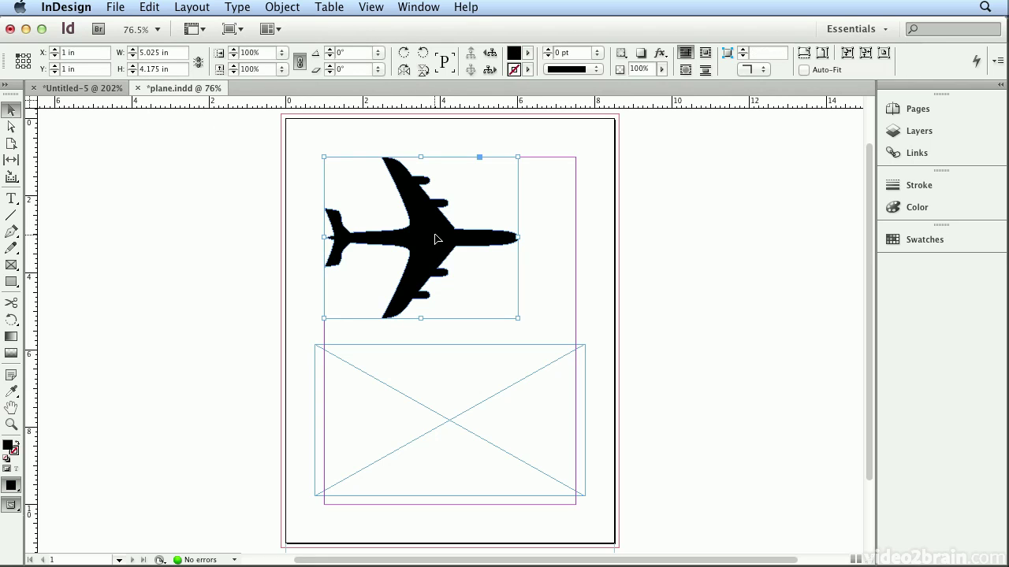
click(149, 7)
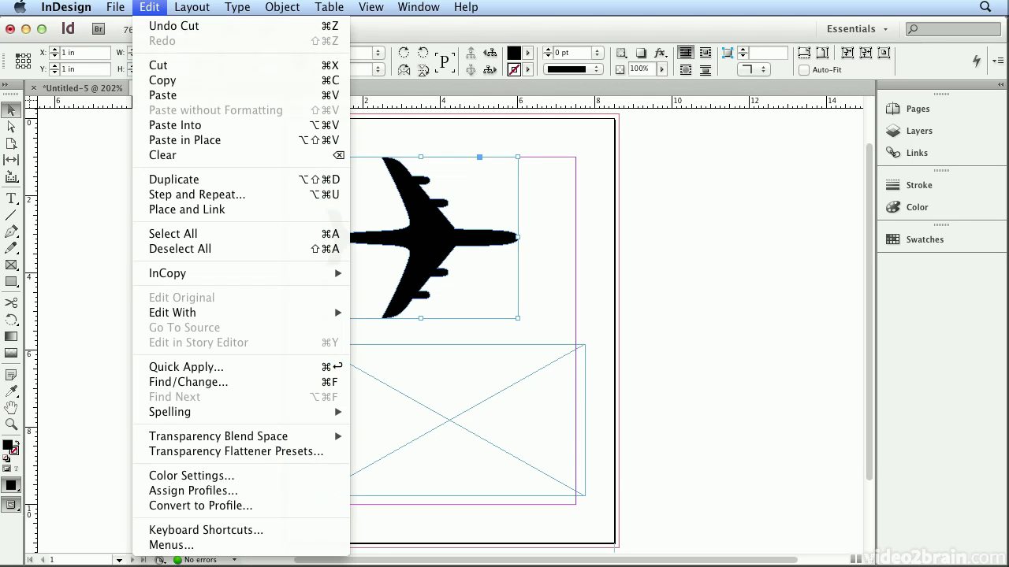
click(186, 132)
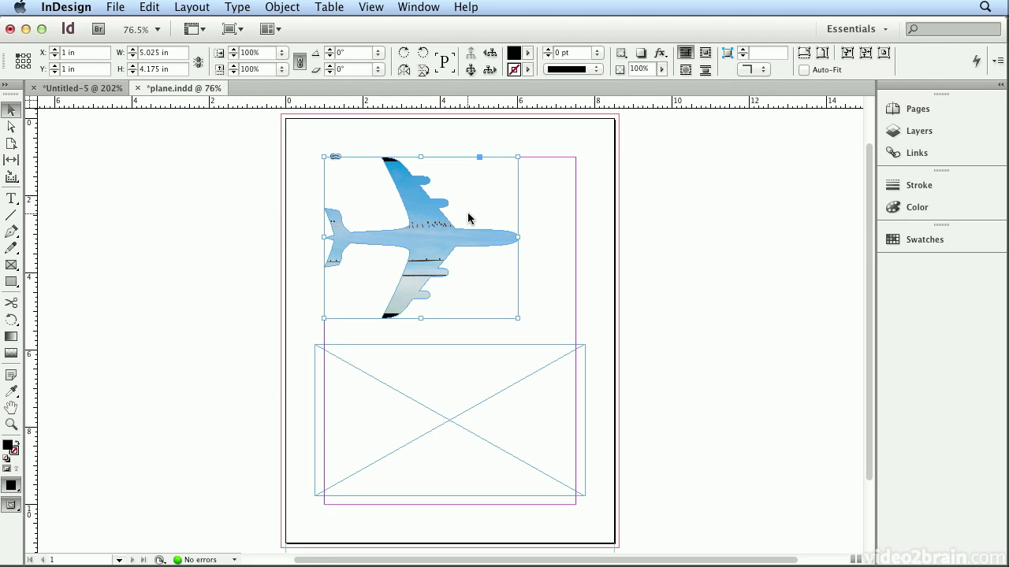
- Enlarge the birds photo inside the plane to about 7.85 × 4.41 in so it covers the whole shape, then select the empty frame below
mouse_move(433, 229)
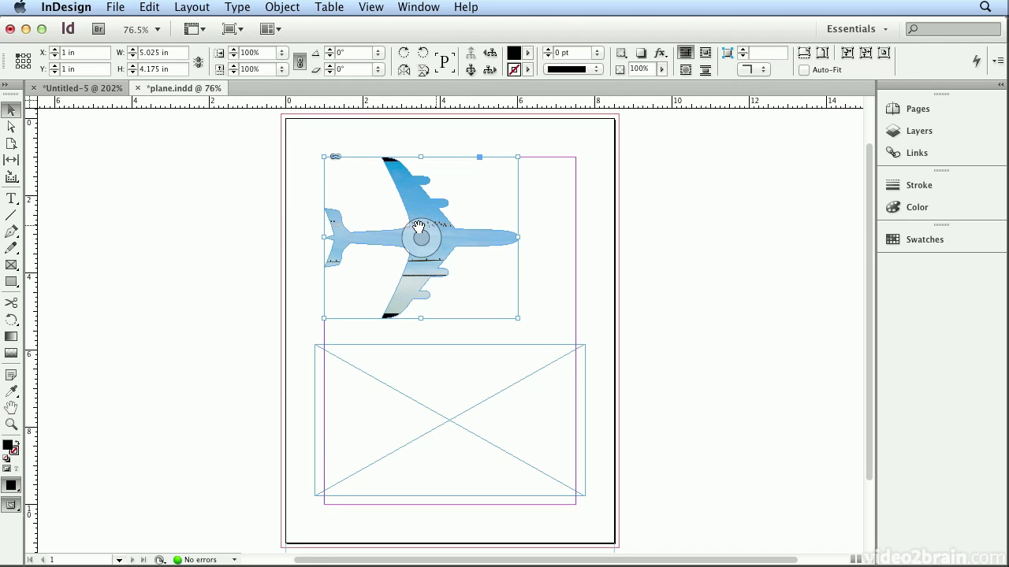
click(436, 235)
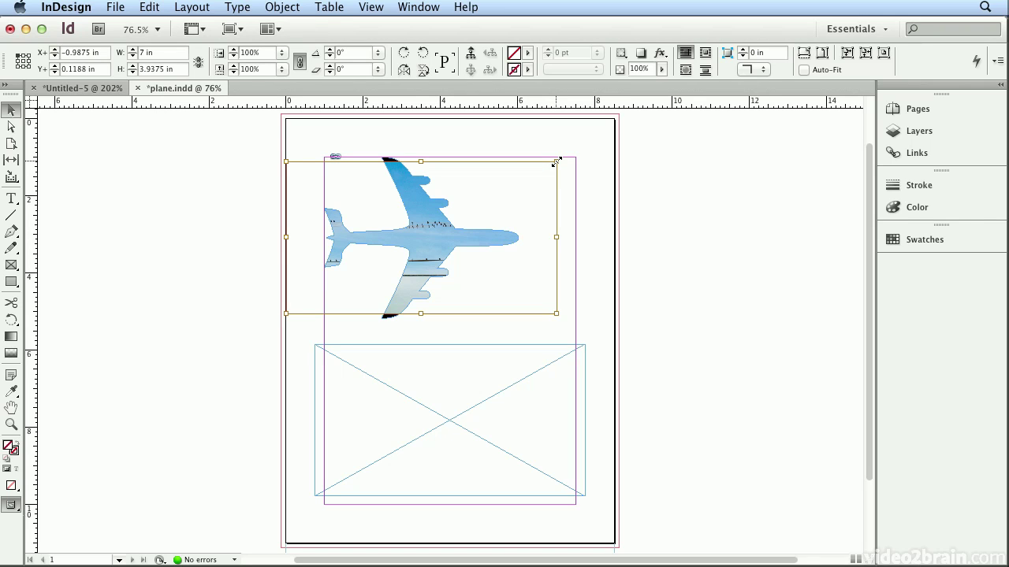
drag(559, 161, 573, 152)
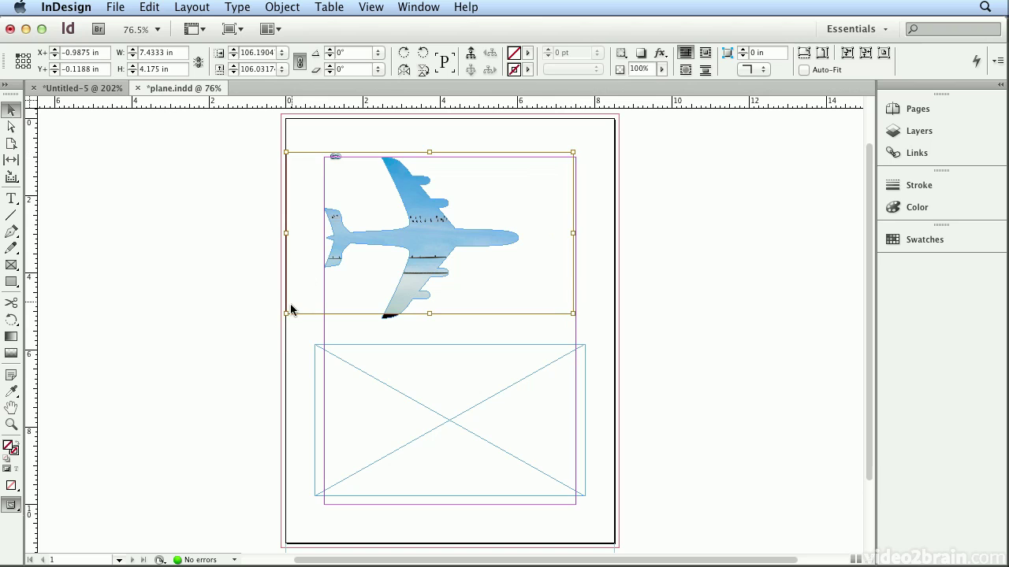
drag(286, 313, 271, 322)
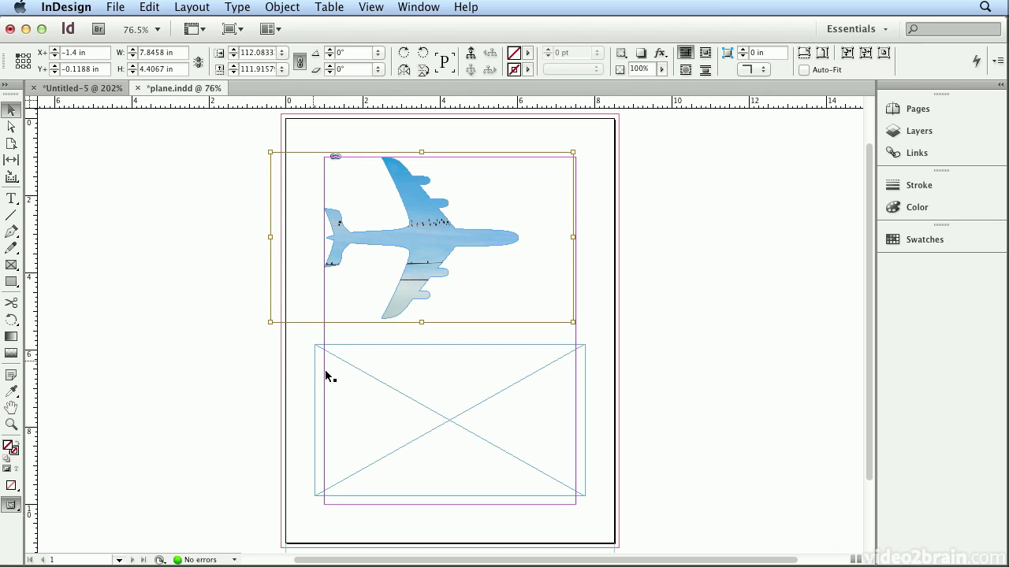
click(263, 375)
click(402, 390)
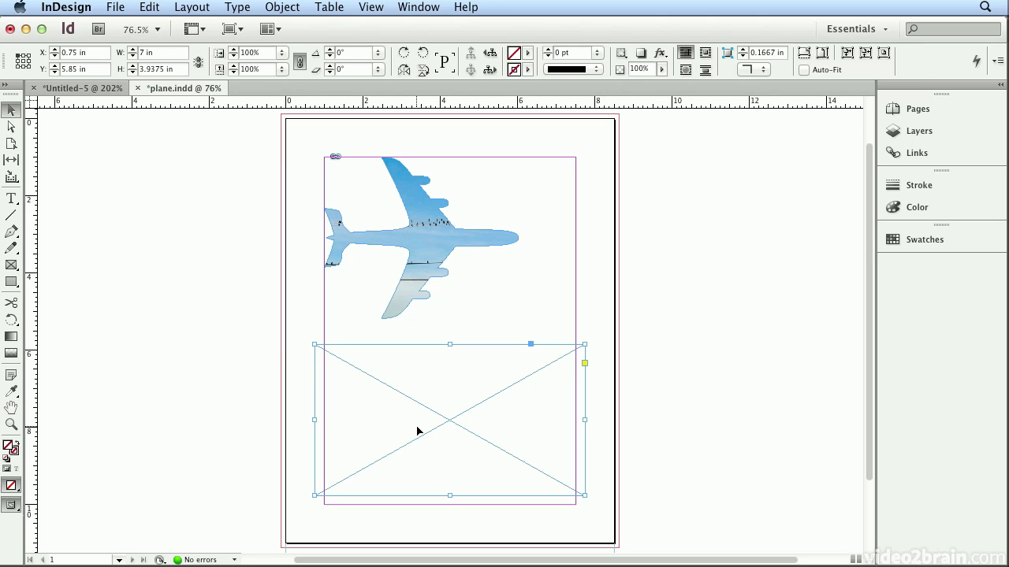
- In the "Shades of Blue" postcard document, create a 1.5 × 1 in rectangle frame below the first photo
click(114, 92)
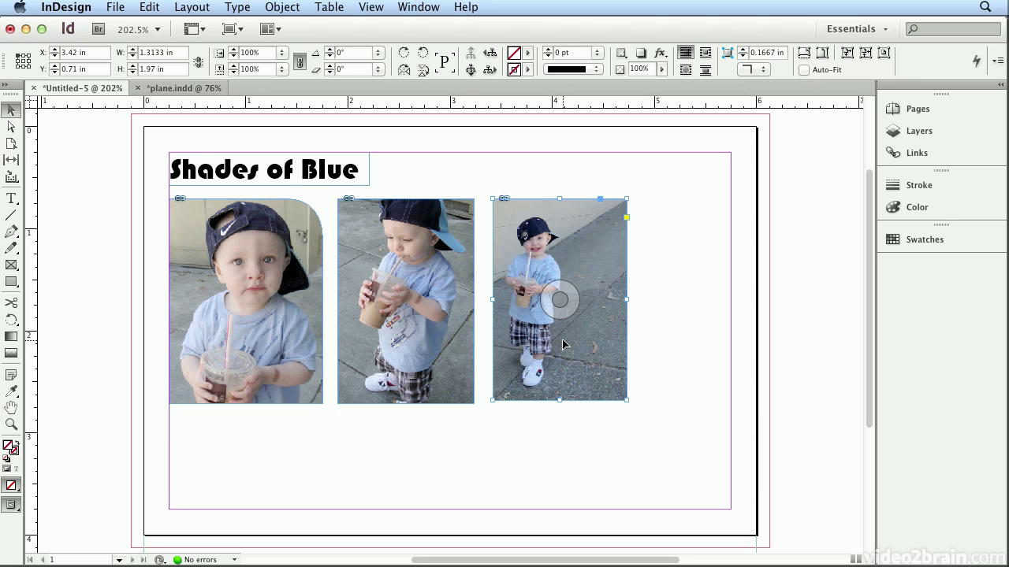
click(7, 270)
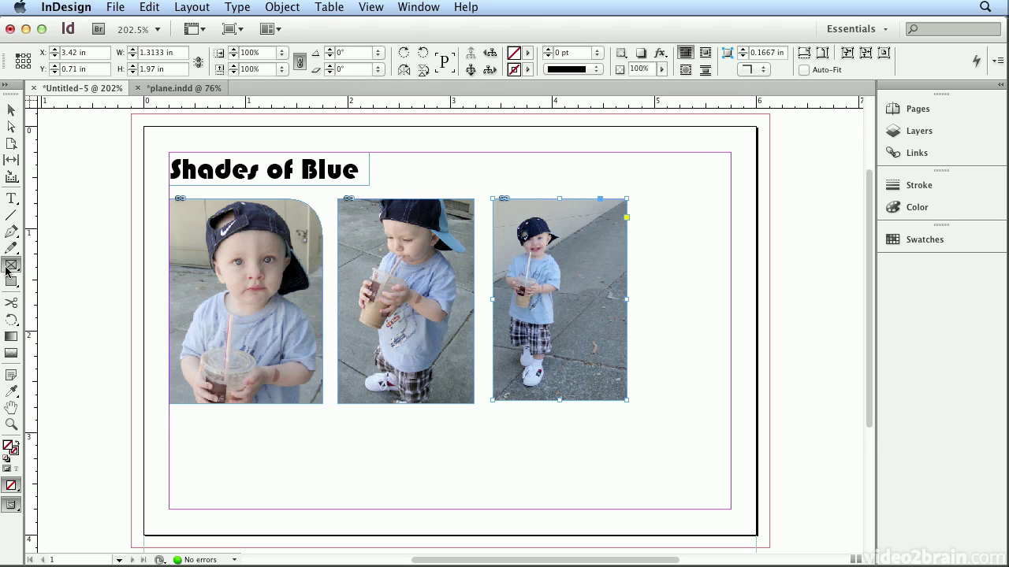
click(186, 436)
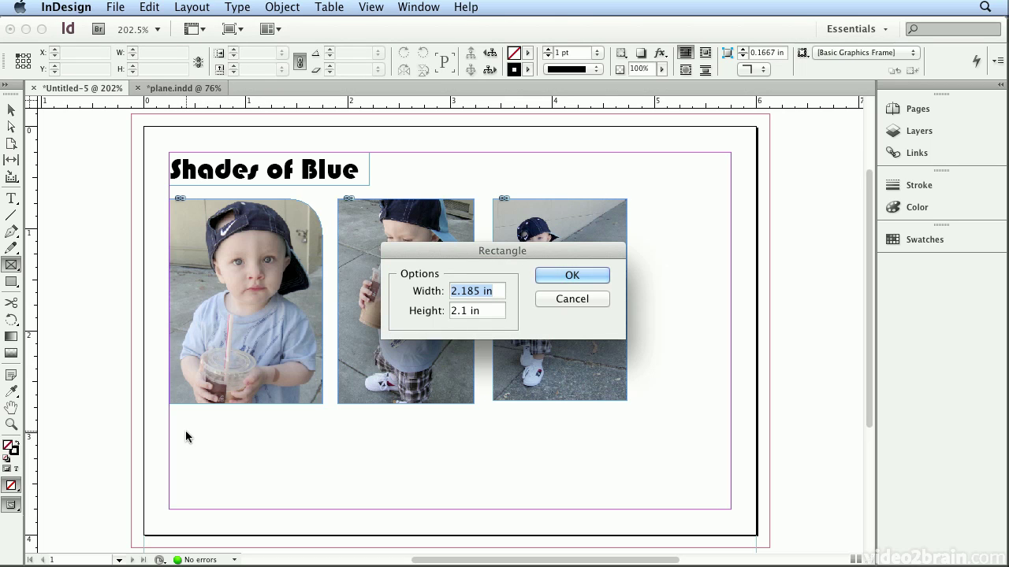
text(1.5)
key(Tab)
text(1)
key(Return)
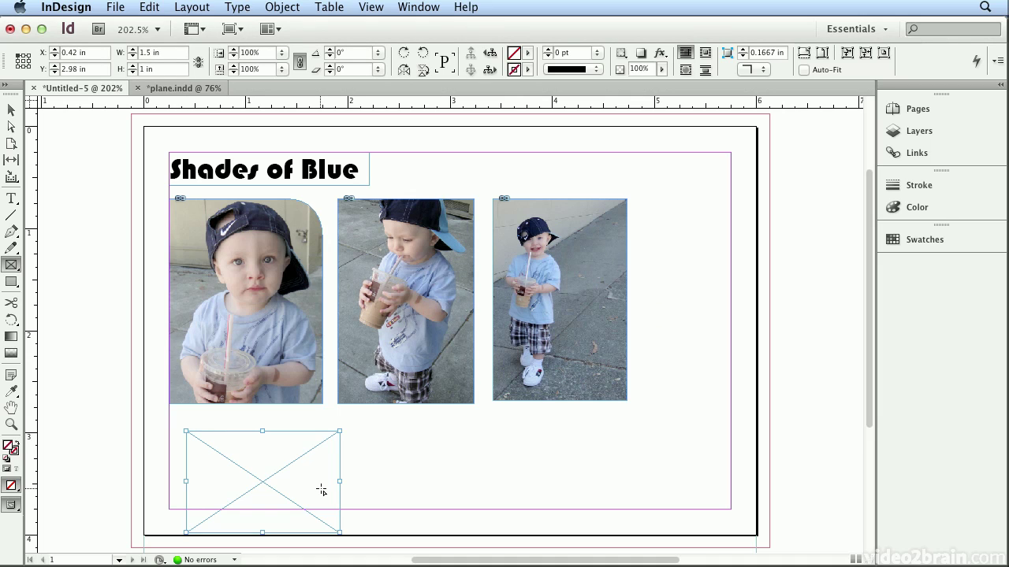
- Create a 1.5 × 1 in rectangle with the Rectangle tool beside the new frame, level with its top edge, and deselect it
click(19, 282)
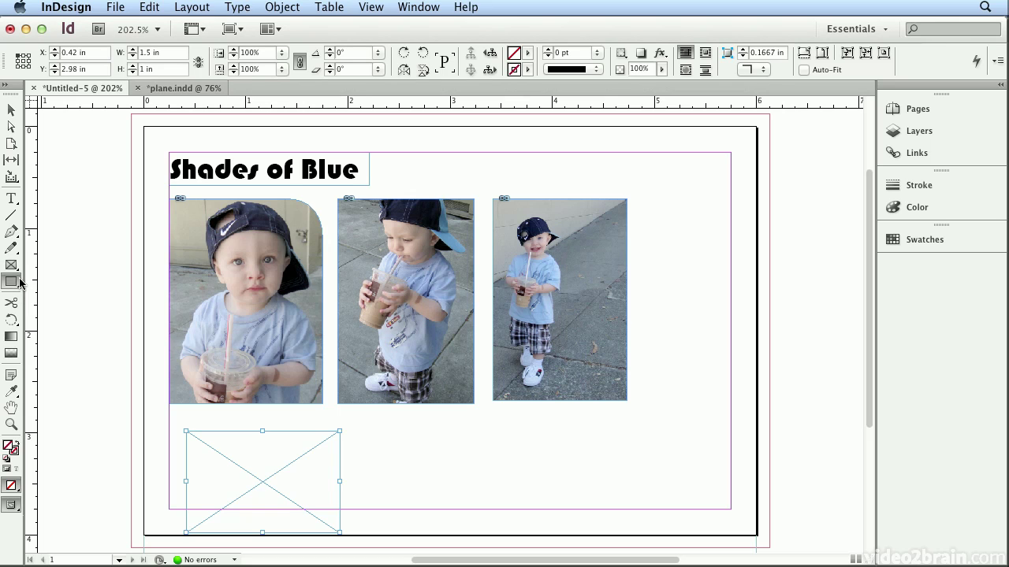
click(376, 436)
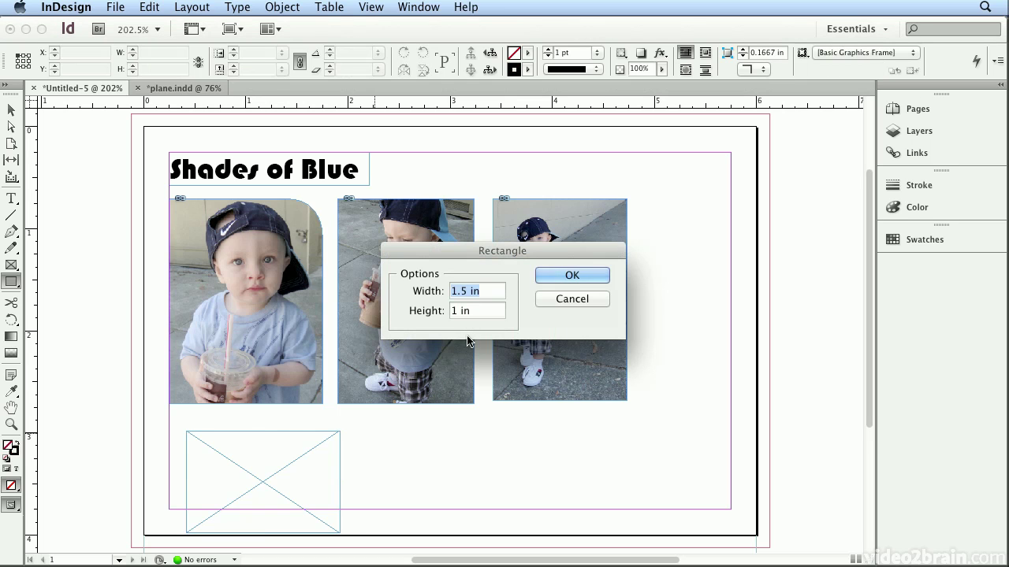
click(599, 274)
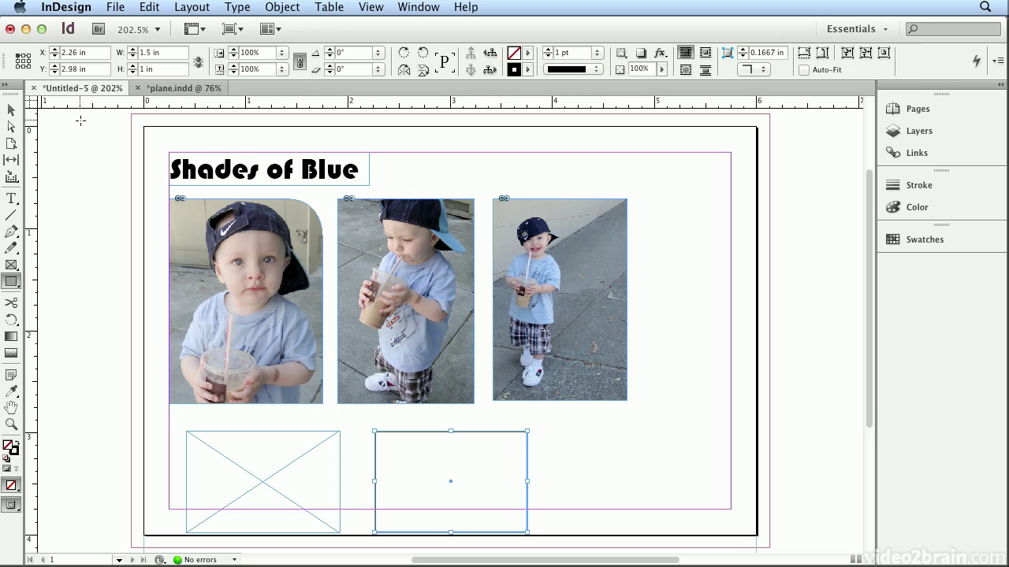
click(11, 110)
click(64, 138)
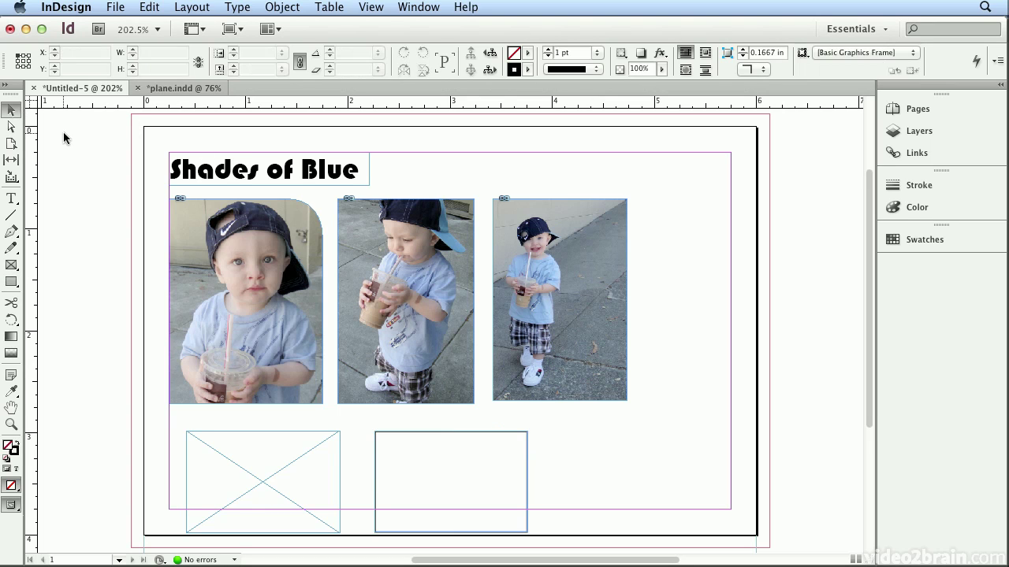
- View the postcard in Preview screen mode to compare the frame with the rectangle, and return to Normal mode
click(244, 36)
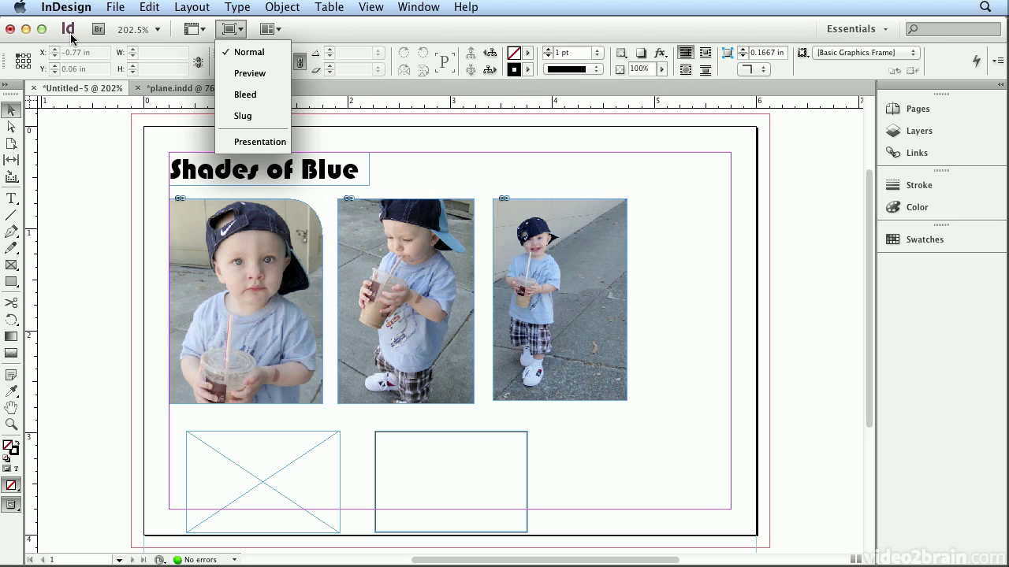
click(246, 74)
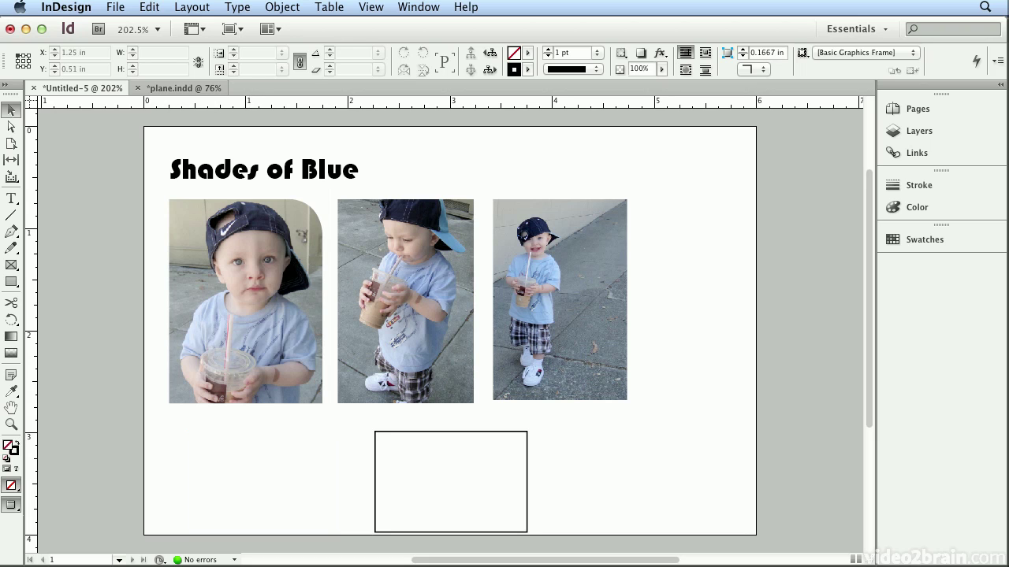
click(231, 29)
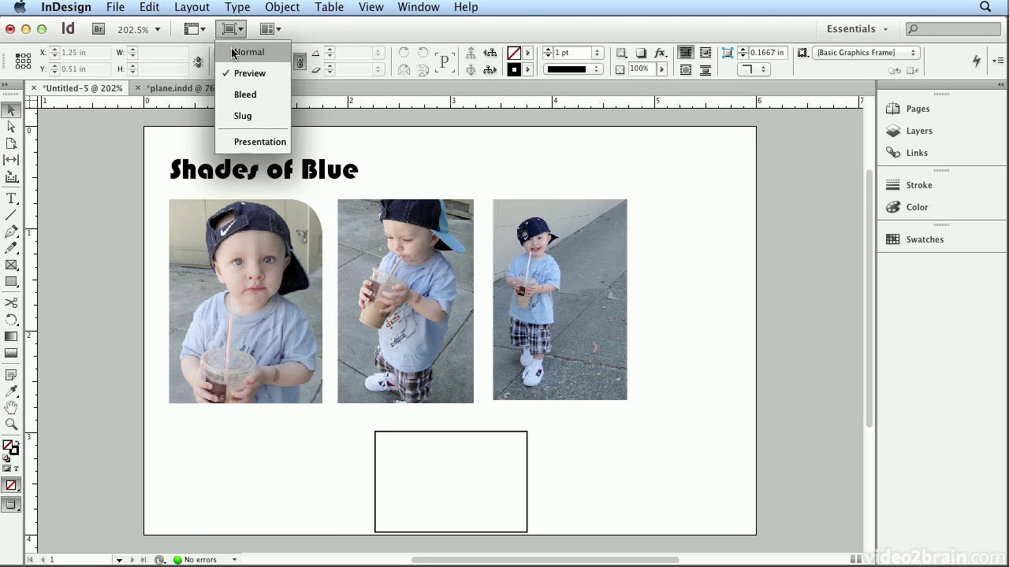
click(233, 52)
- Set the stroke weight of the rectangle below the second photo to 3 pt and deselect it
click(461, 431)
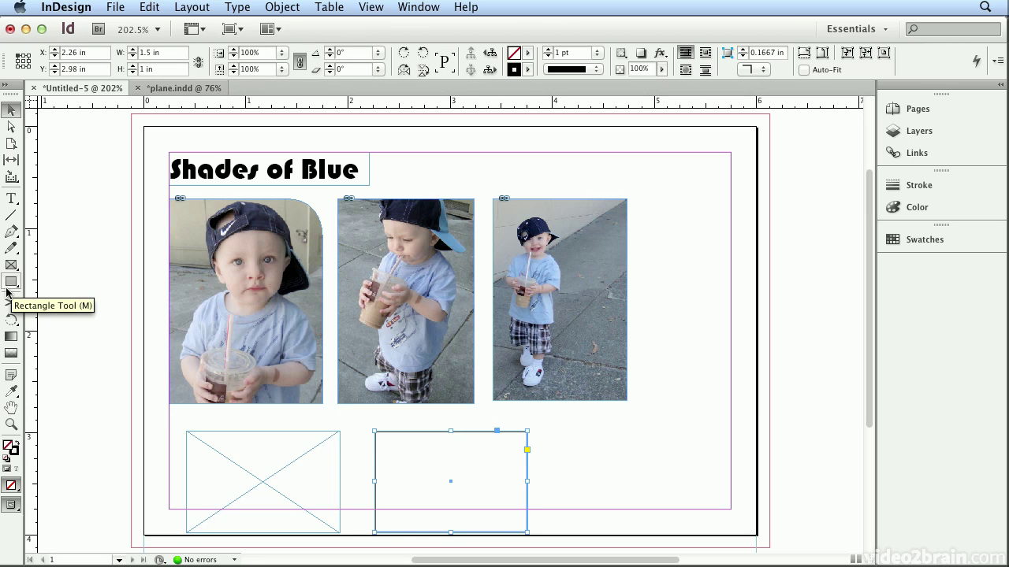
click(549, 50)
click(549, 50)
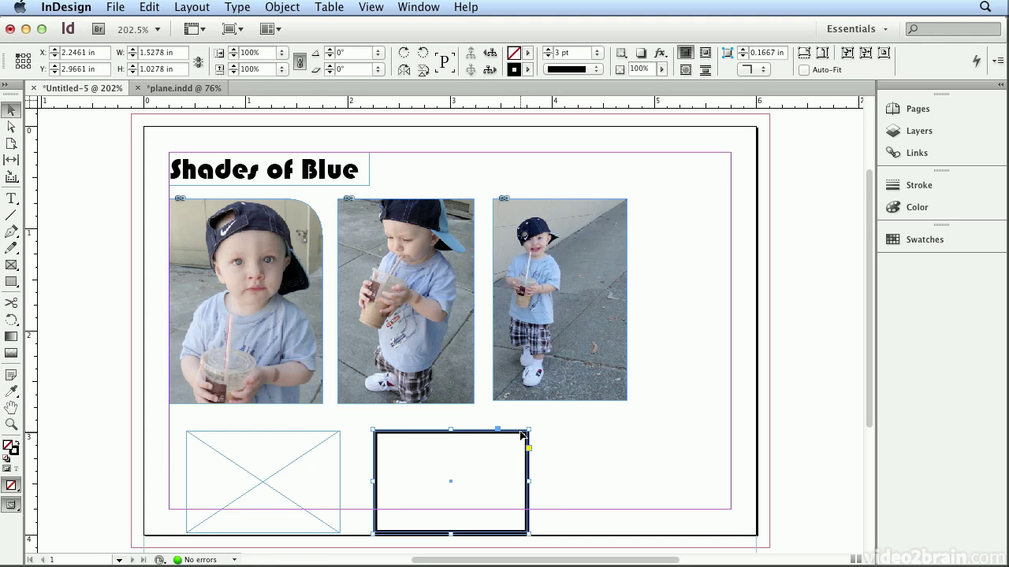
click(577, 417)
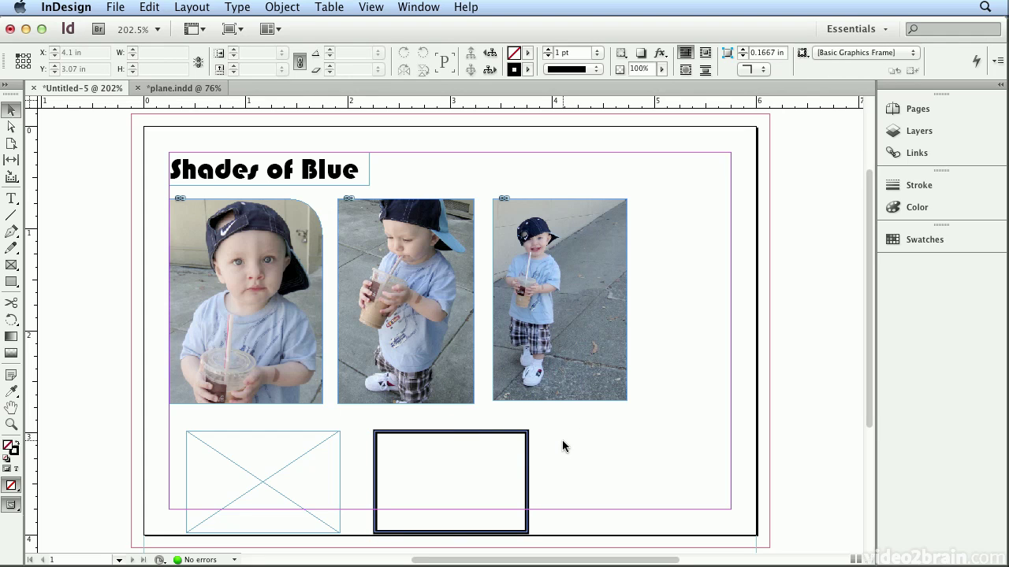
- Place SF_49rs_Roman_01.jpg in the empty frame below the first photo and baby_old_school.jpg in the stroked rectangle
click(125, 7)
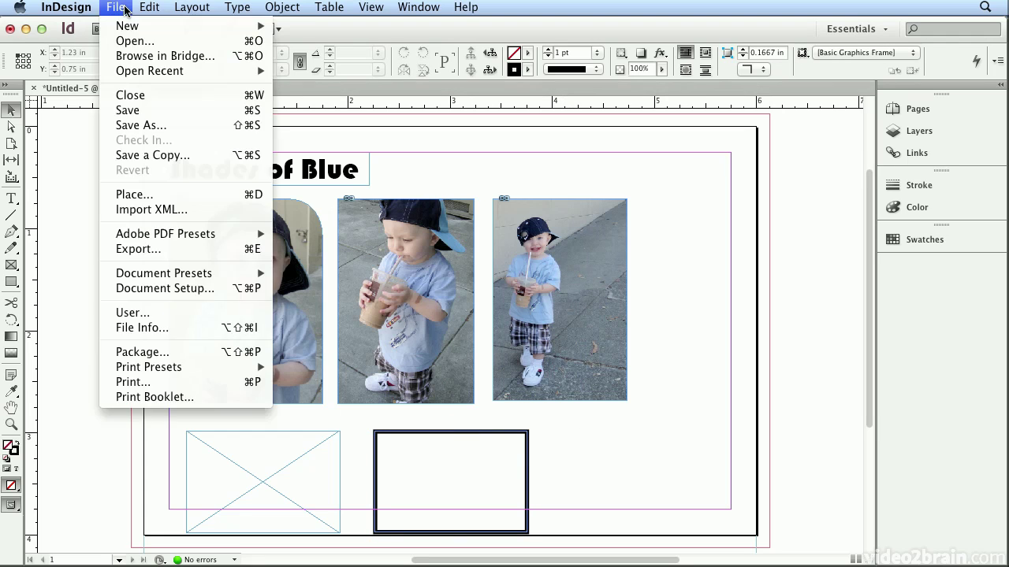
click(162, 195)
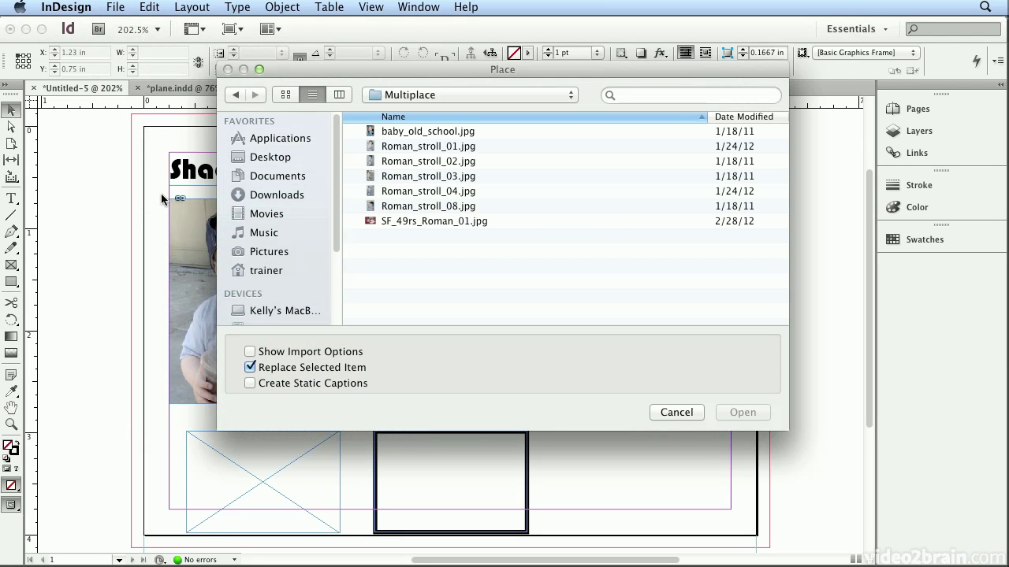
click(367, 132)
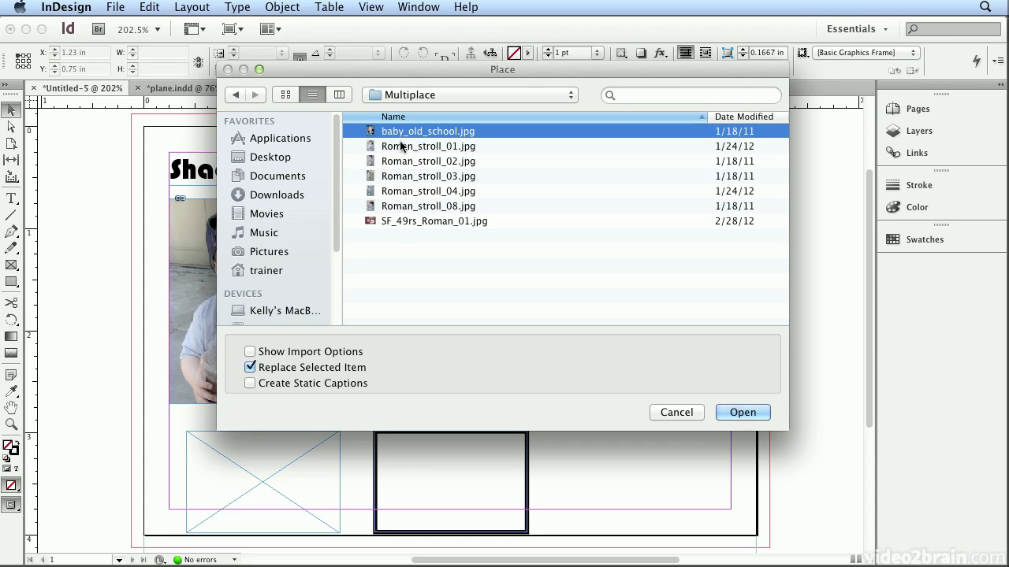
super+click(395, 224)
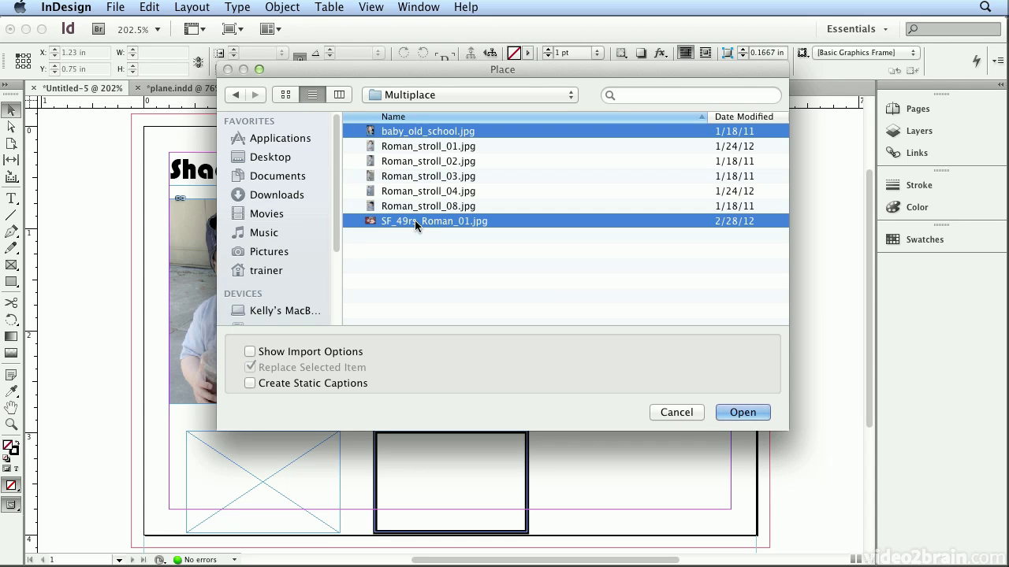
click(739, 411)
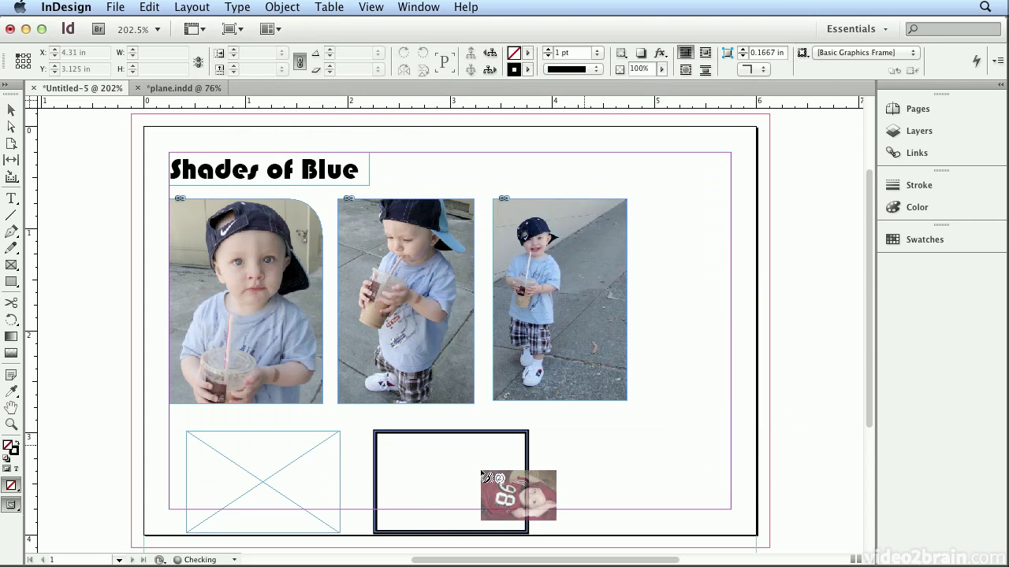
click(253, 494)
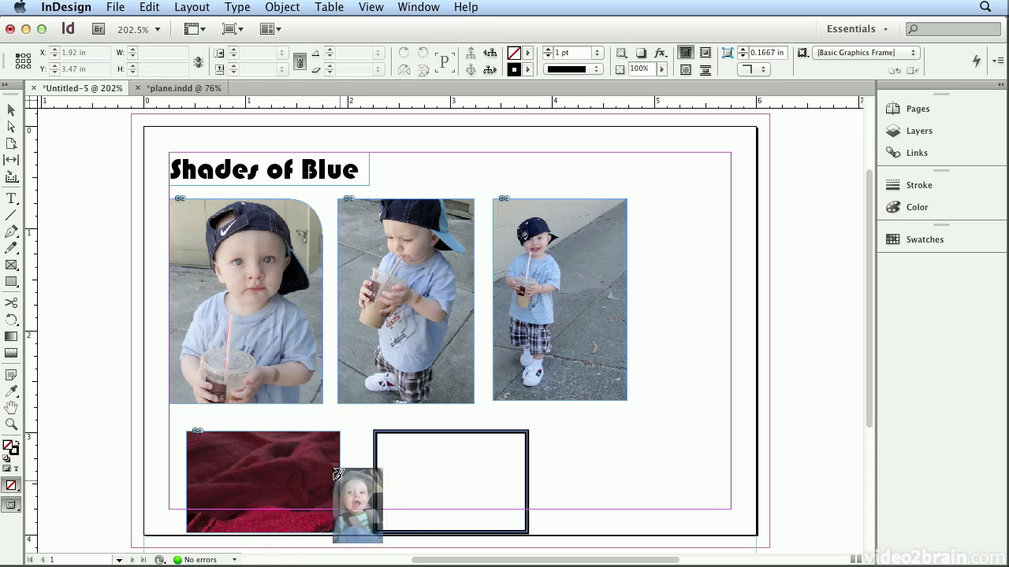
click(457, 487)
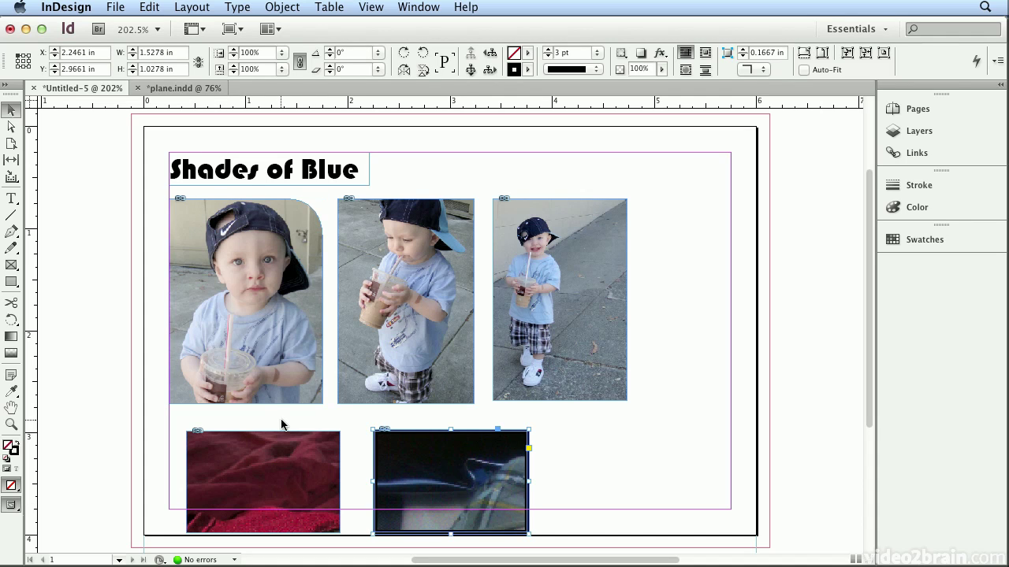
- Fill both lower frames proportionally with their photos, center the content, and select only the stroked photo
drag(159, 418, 403, 491)
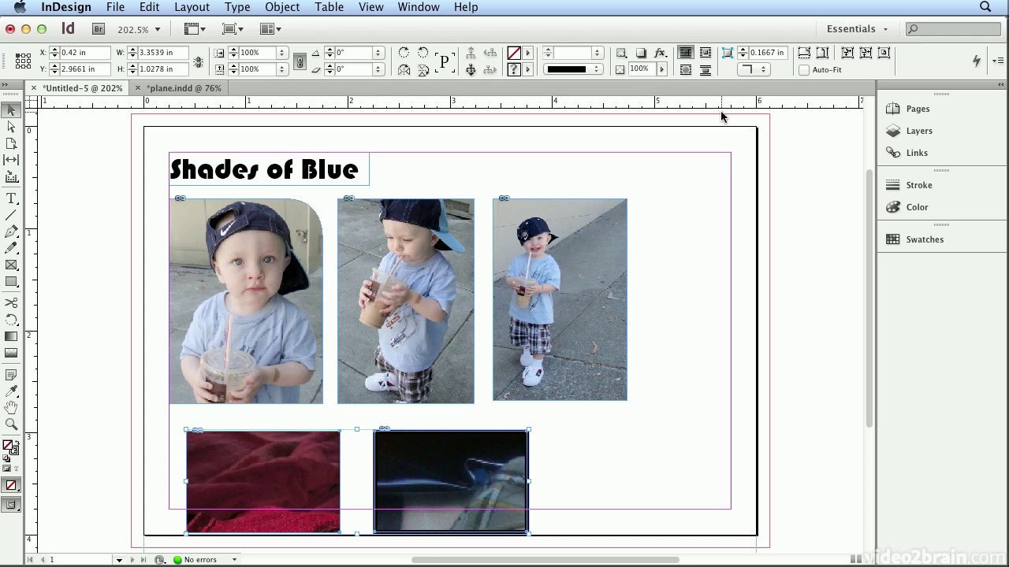
click(812, 53)
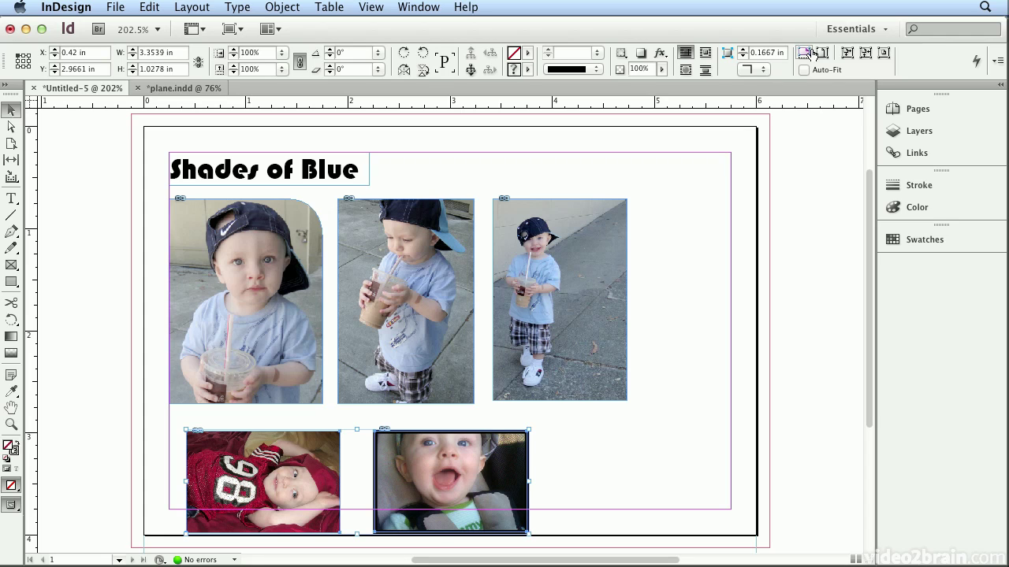
click(882, 55)
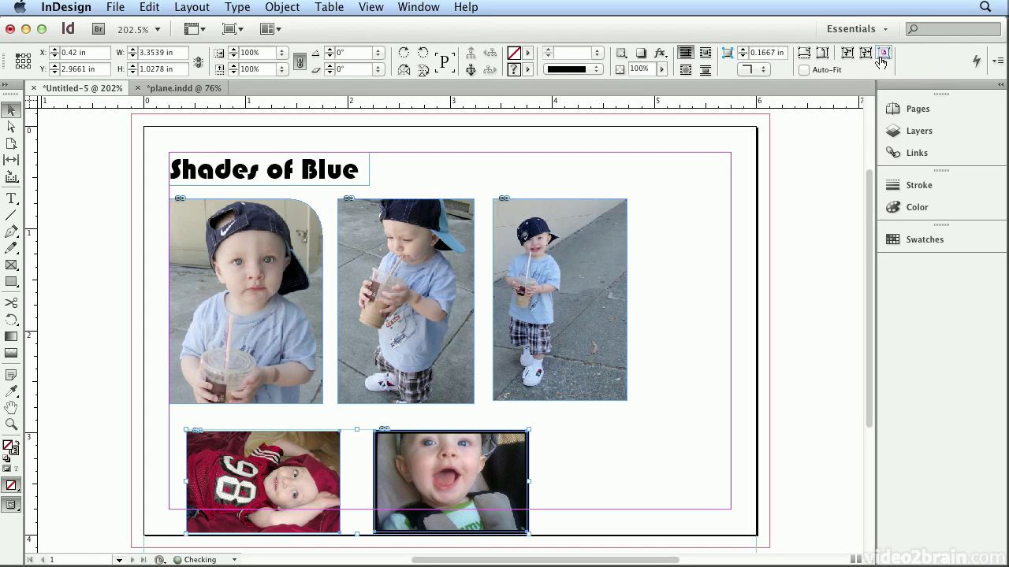
click(601, 494)
click(473, 472)
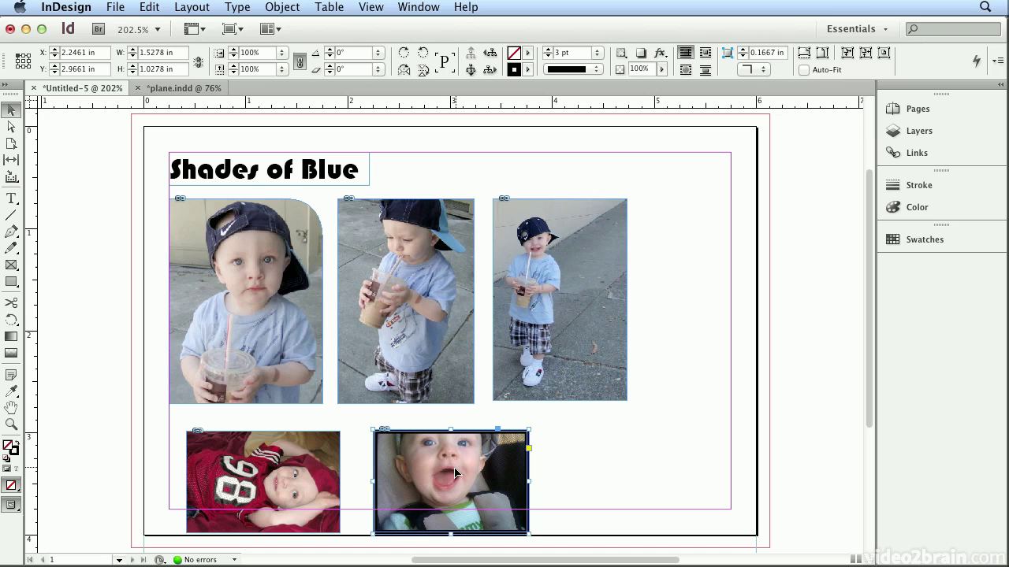
- Shift the baby photo down about 0.31 in within its stroked frame to show more of the head, and deselect it
click(450, 481)
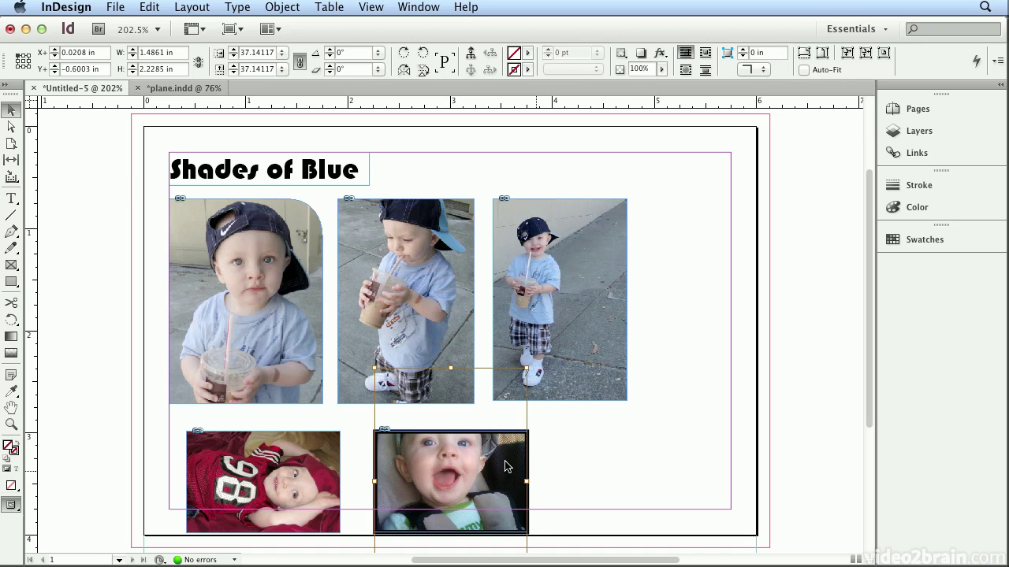
drag(446, 461, 439, 489)
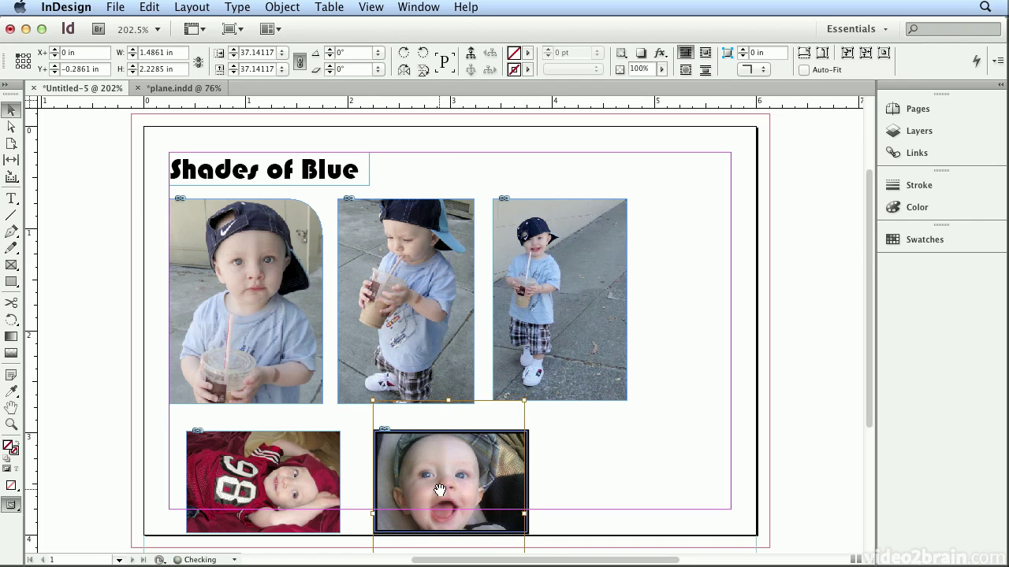
click(572, 465)
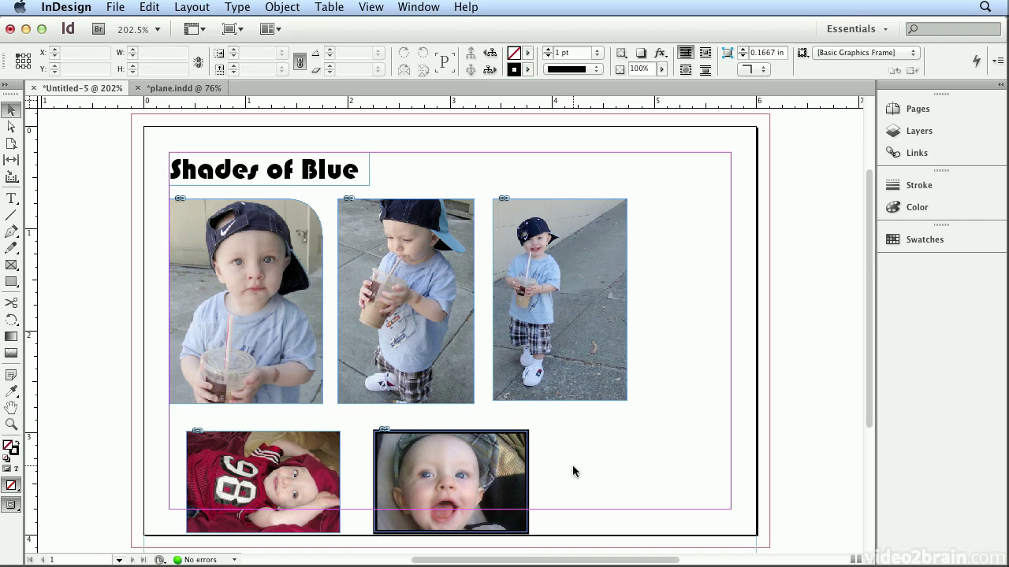
- Crop the stroked photo frame slightly to about 1.44 by 1.01 in and rotate it about 9° counterclockwise
click(527, 445)
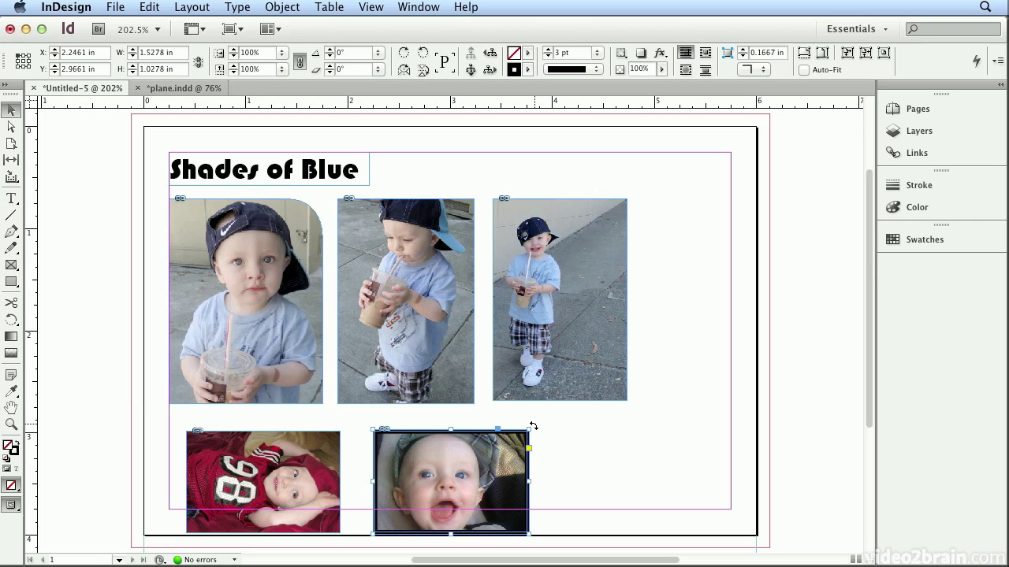
mouse_move(527, 429)
mouse_down()
mouse_move(534, 416)
mouse_move(521, 430)
mouse_up()
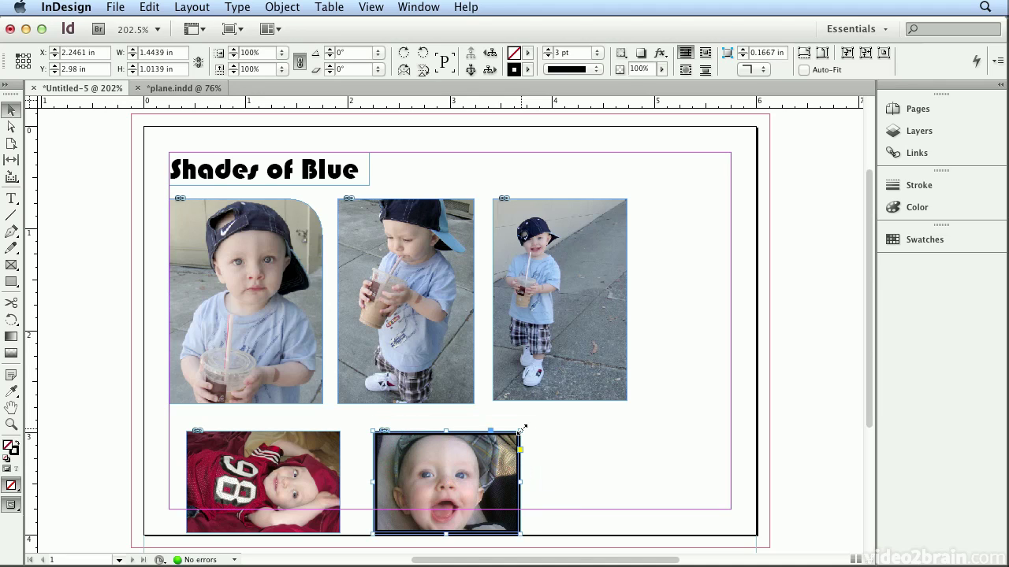
drag(522, 428, 516, 414)
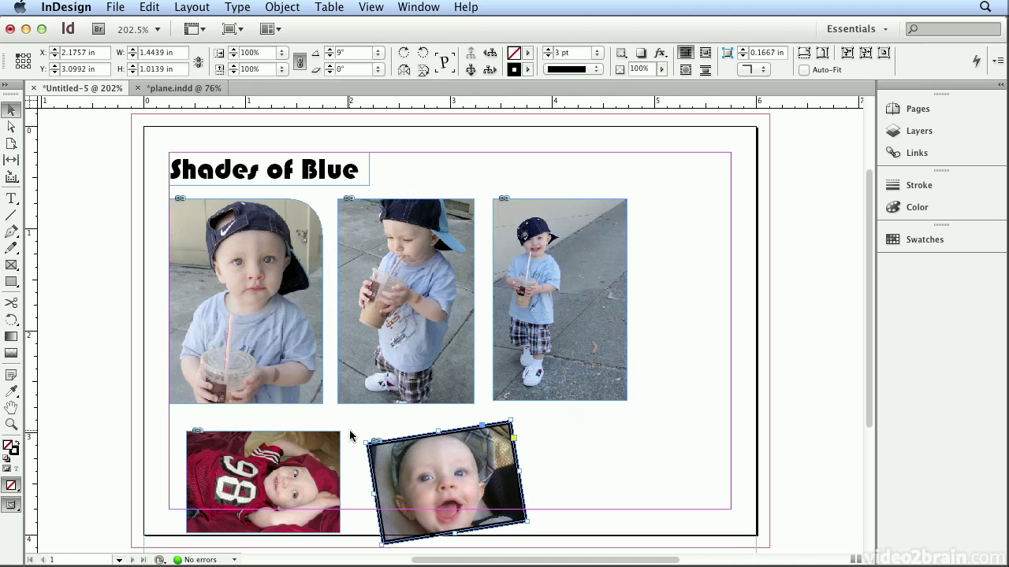
- Rotate the red jersey photo's frame about 14° clockwise and deselect it
click(269, 452)
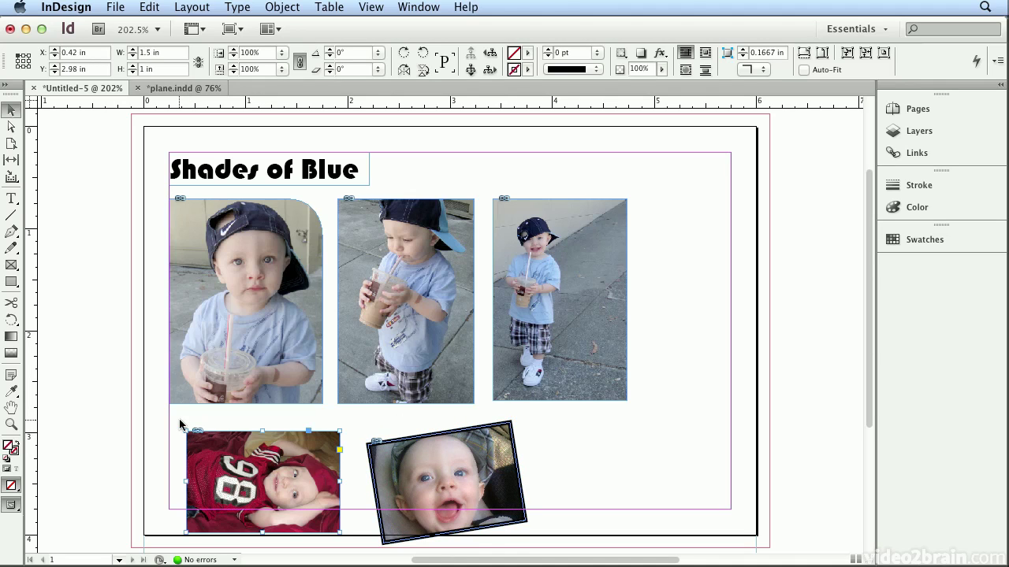
drag(182, 427, 204, 412)
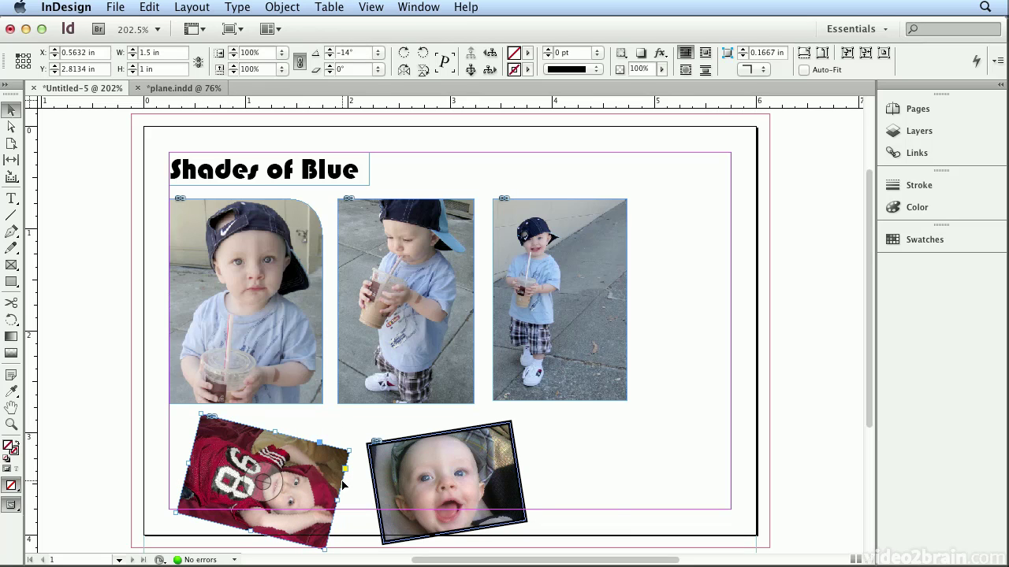
click(613, 498)
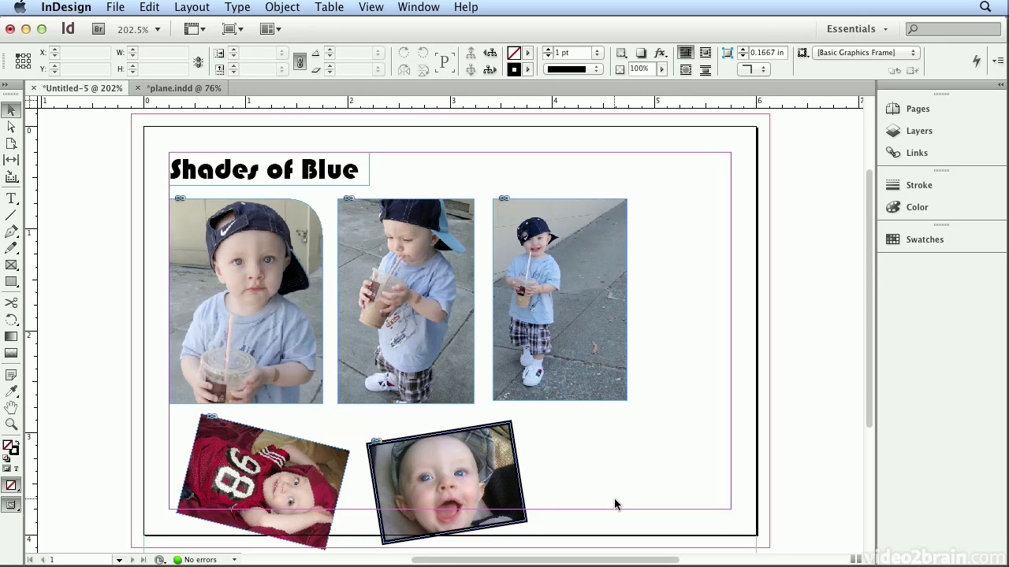
- Move the "Shades of Blue" title frame toward the middle of the postcard, to about X 1.54 in, Y 0.28 in
drag(244, 164, 326, 300)
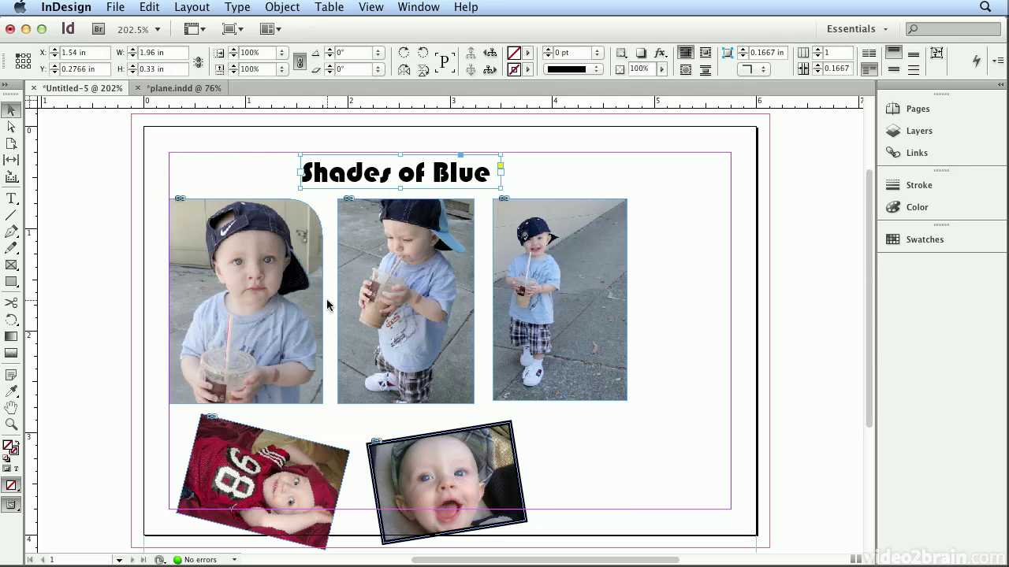